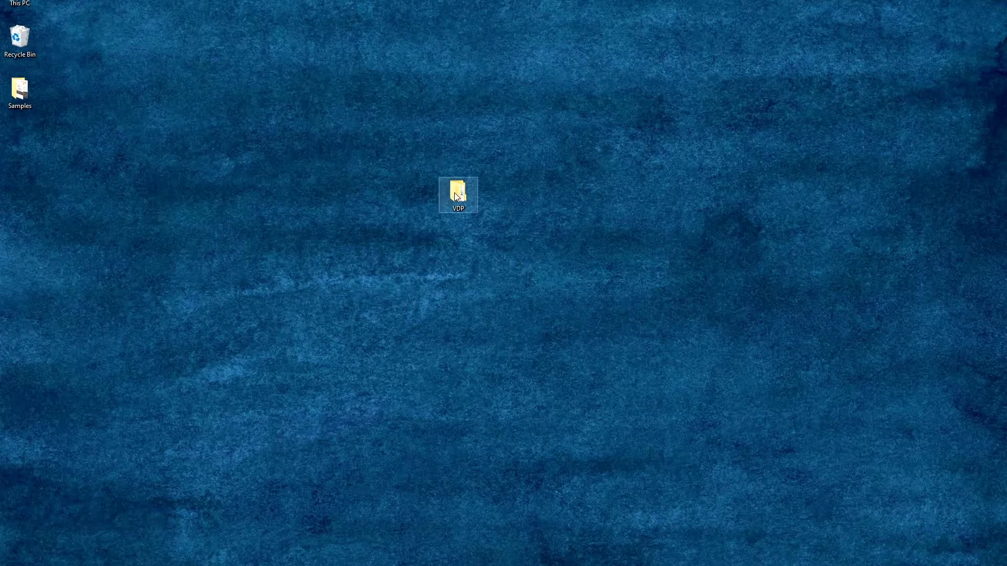
Step: Open Receipt.cdr from the VDP > project 1 folder in CorelDRAW
double_click(455, 195)
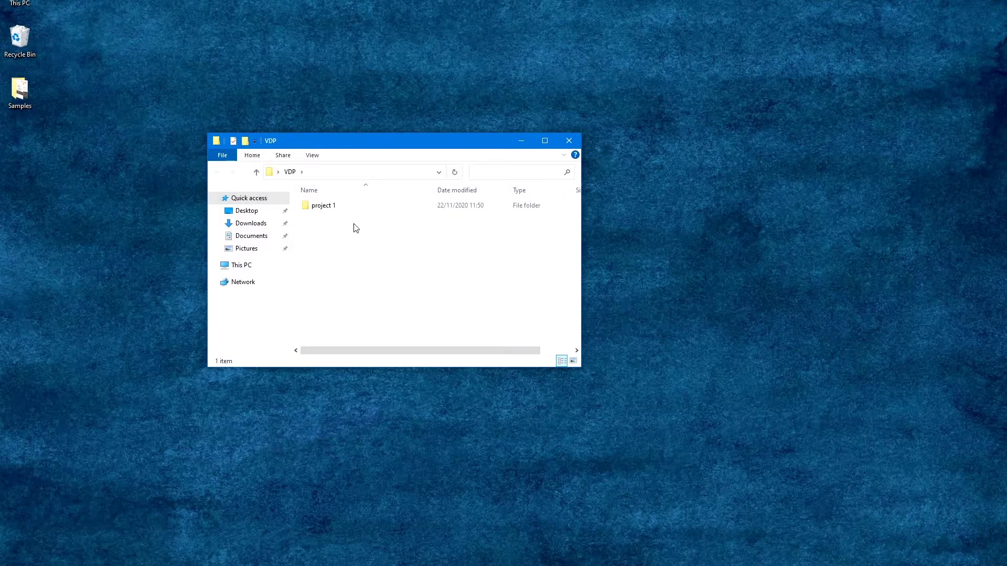
double_click(325, 207)
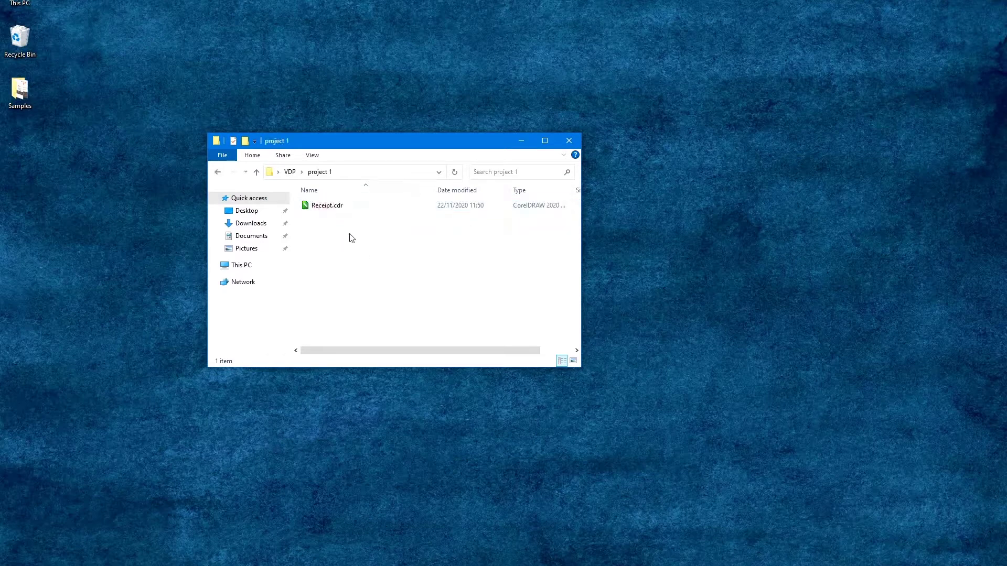
click(329, 207)
double_click(329, 206)
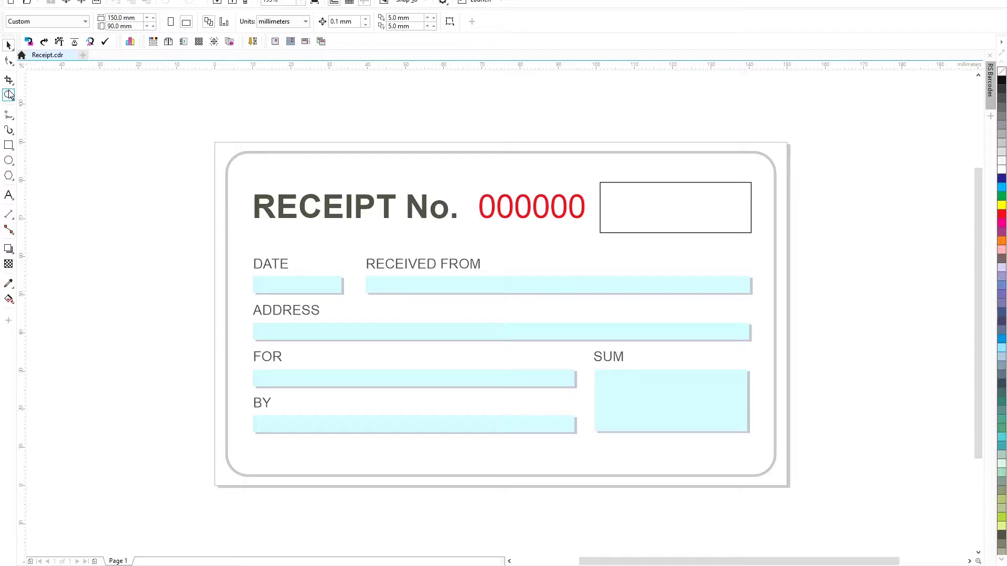
Step: Zoom out and pan the receipt page left to free workspace on the right
click(9, 95)
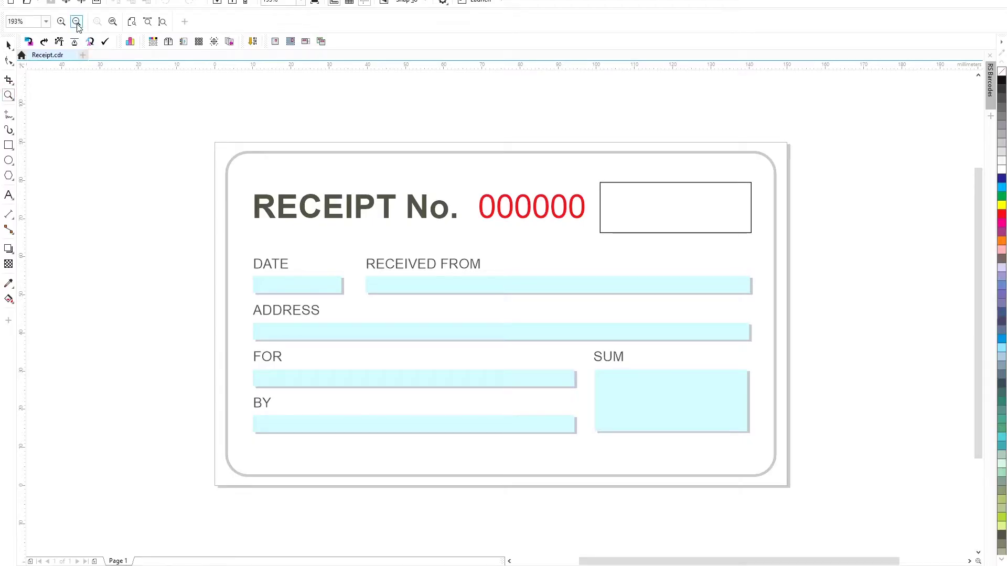
click(76, 22)
click(9, 96)
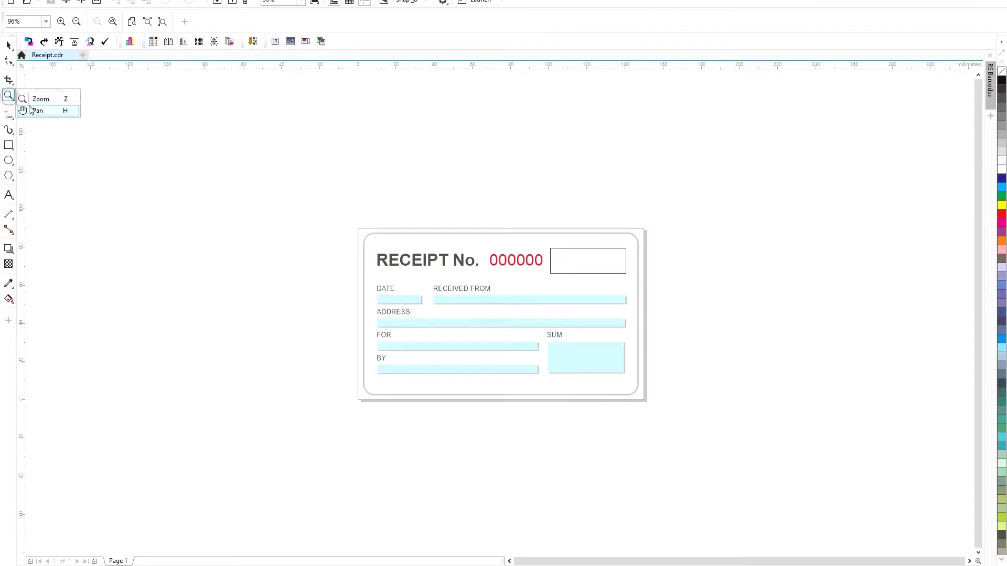
click(34, 109)
drag(472, 328, 195, 306)
click(9, 45)
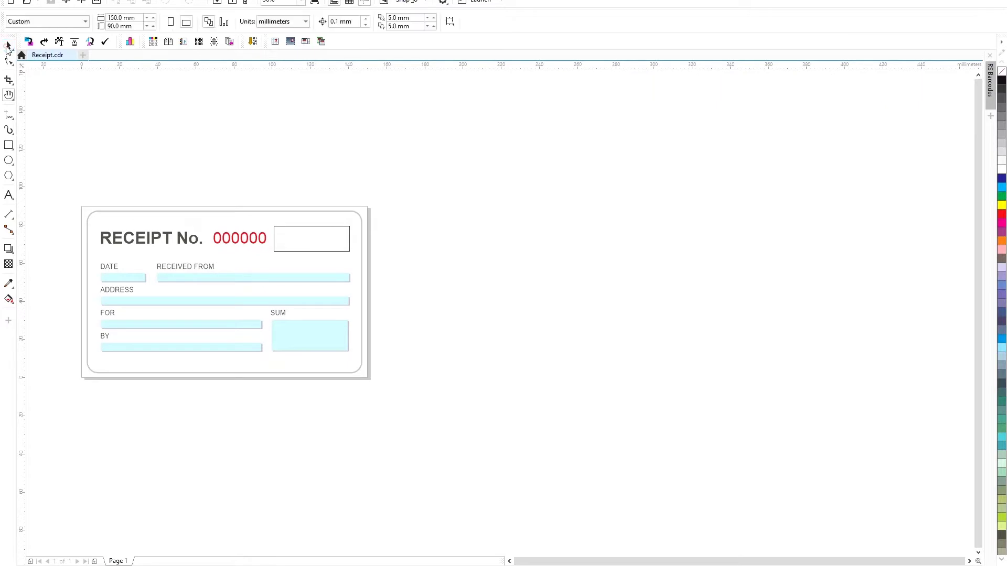
Step: Create a new variable-data project named project-1
click(251, 43)
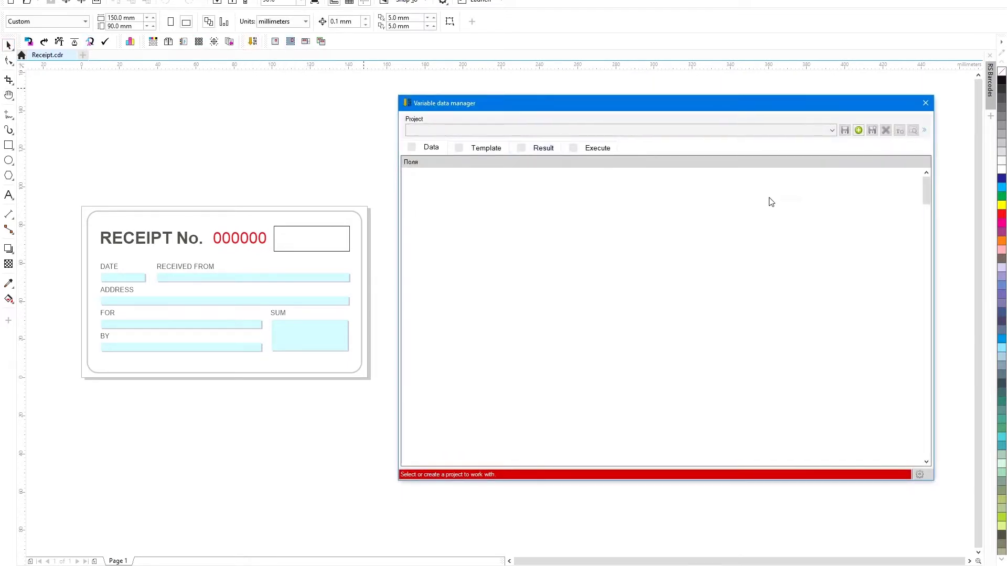
click(858, 131)
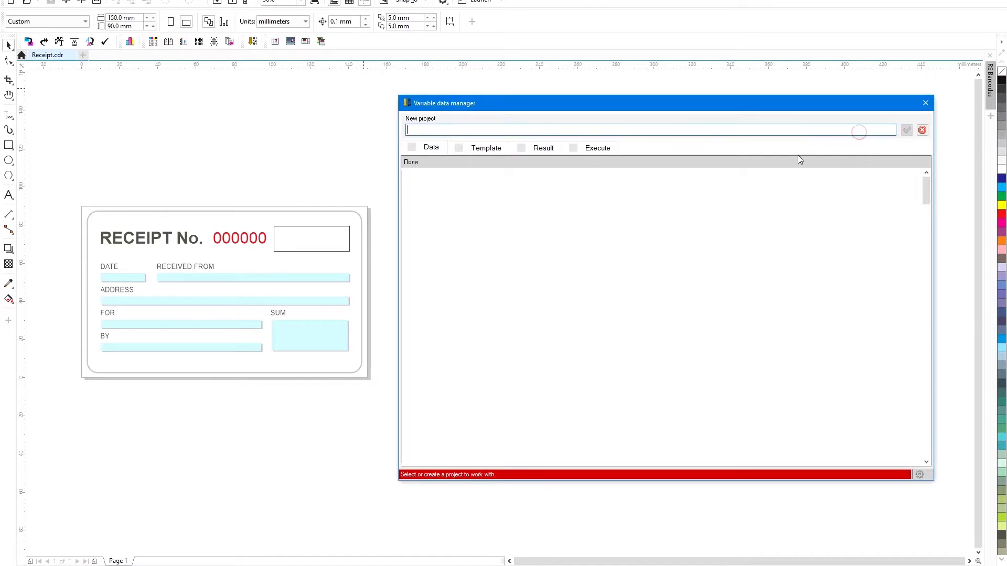
text(project-1)
key(Return)
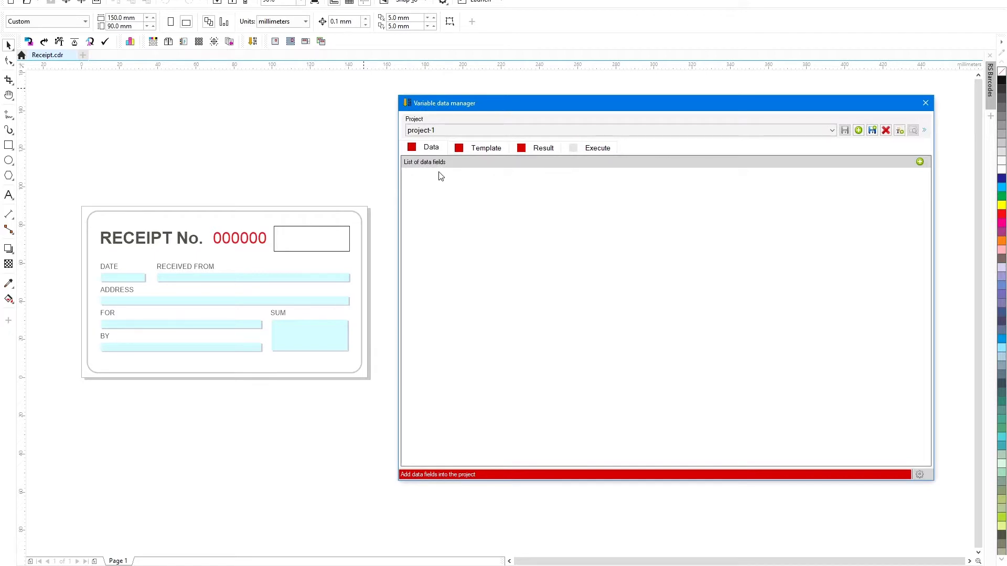
Step: Review the Template and Result tabs, then return to the data fields list
click(478, 152)
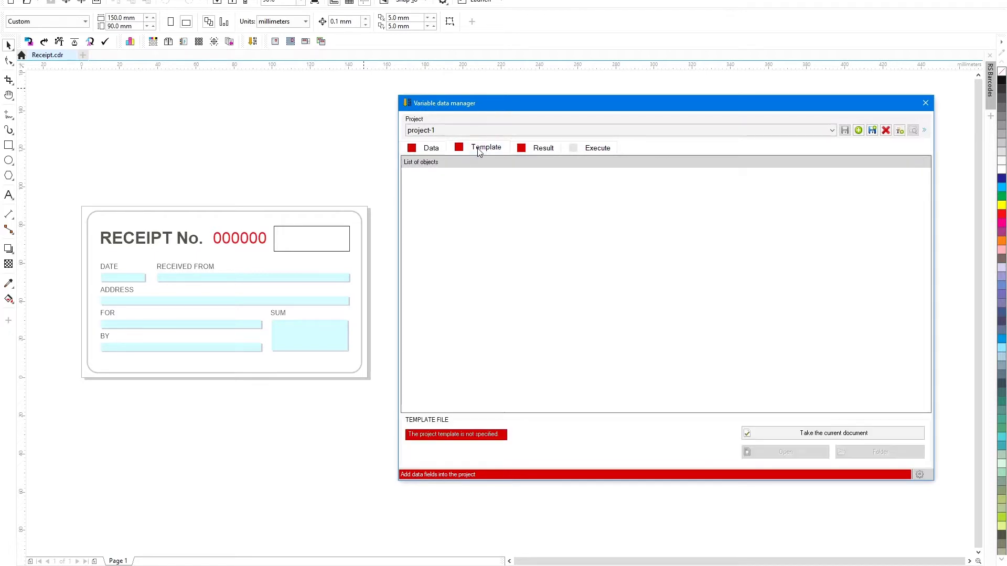
click(547, 148)
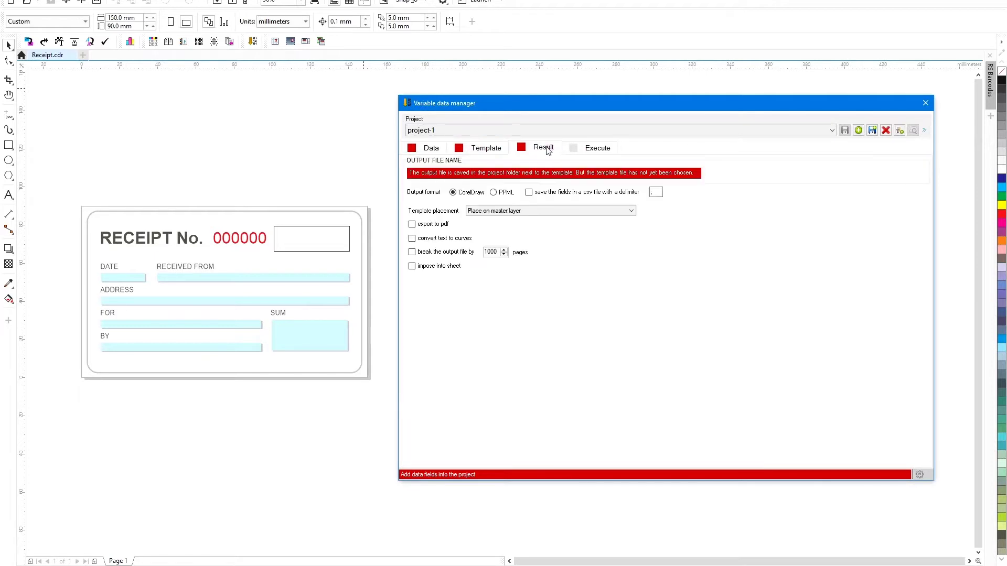
click(431, 148)
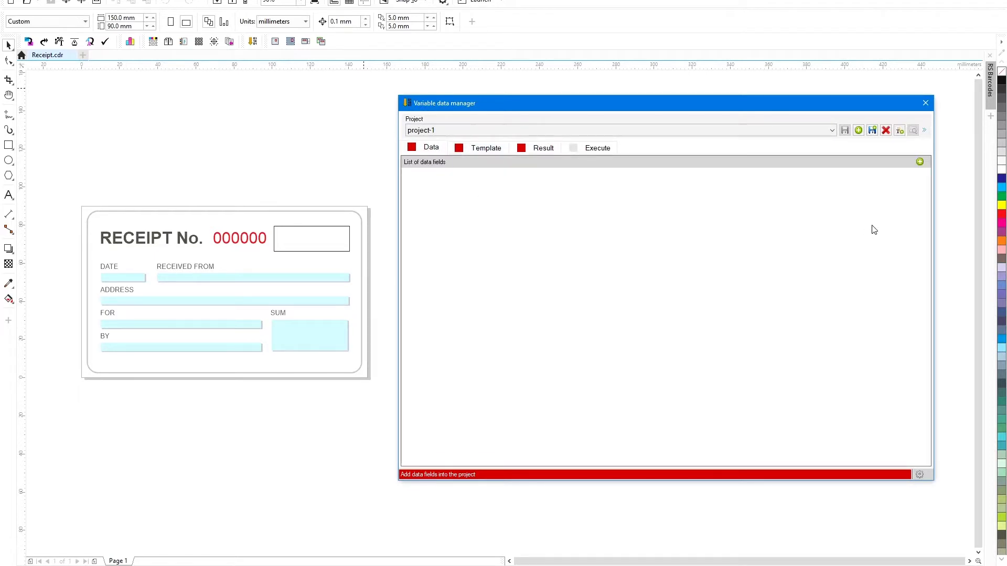
click(919, 161)
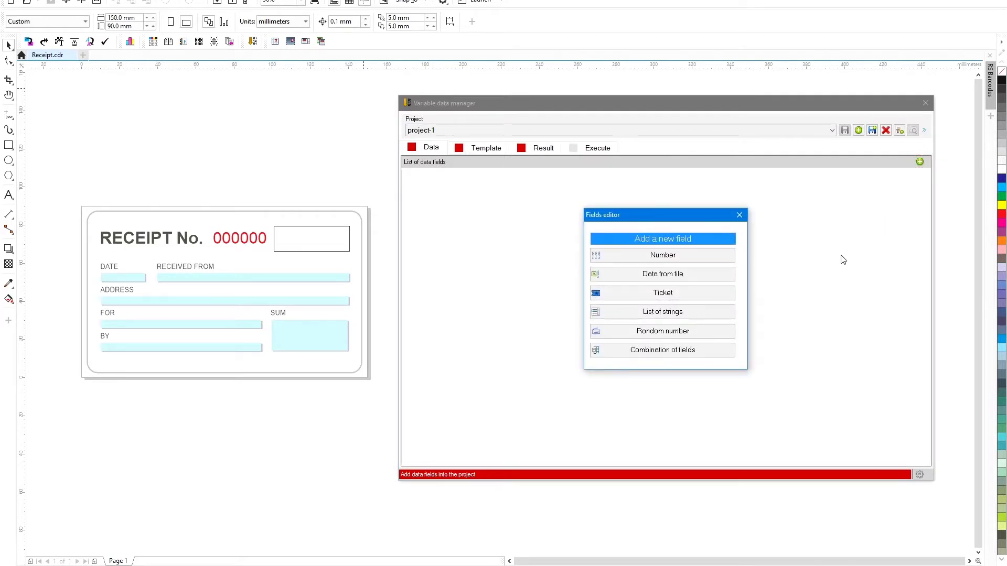
Step: Add a Number 1 field starting at 1, step 1, with leading zeroes to 6 digits
click(720, 263)
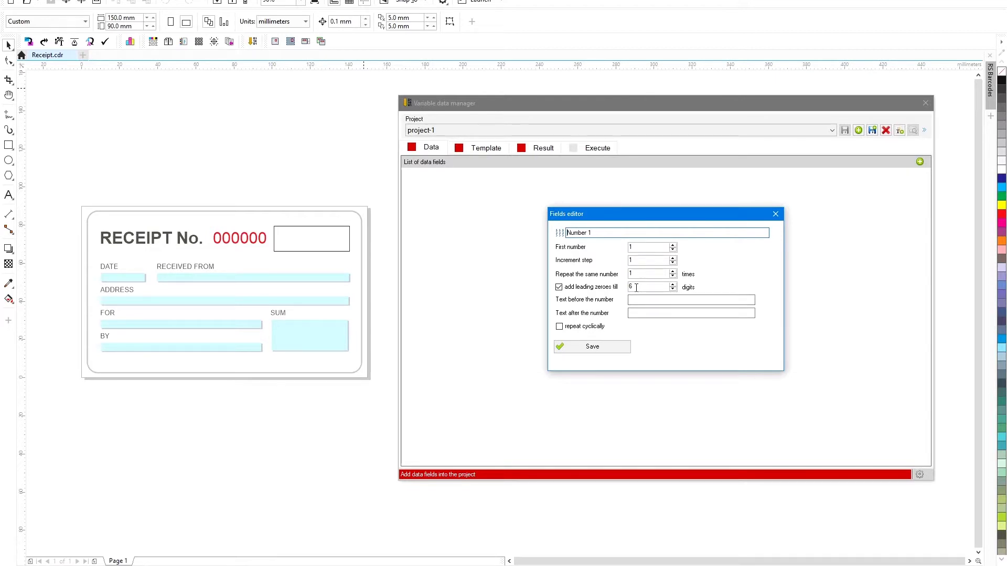
click(619, 348)
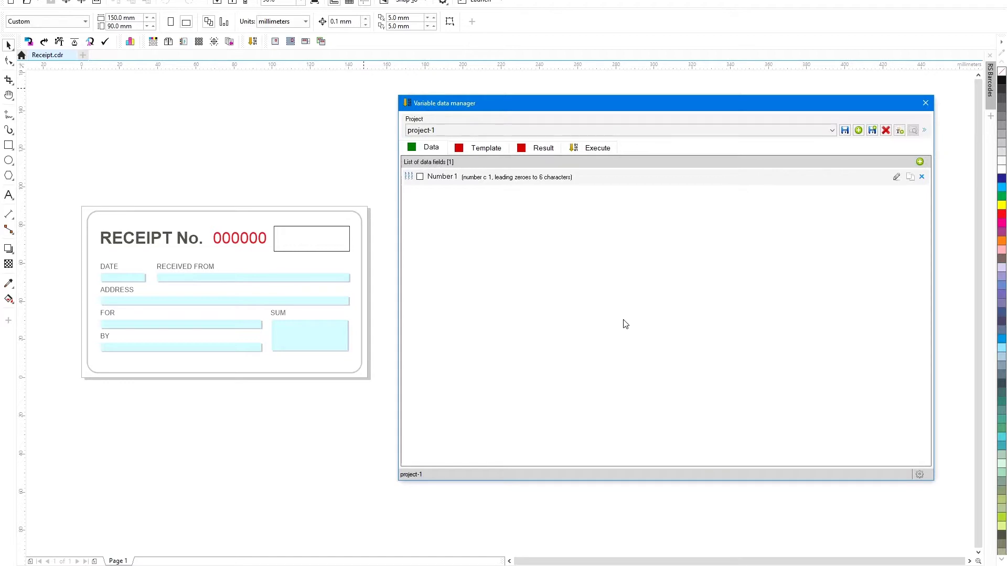
Step: Link the red 000000 receipt number text to the Number 1 field as template object Text 1
click(487, 152)
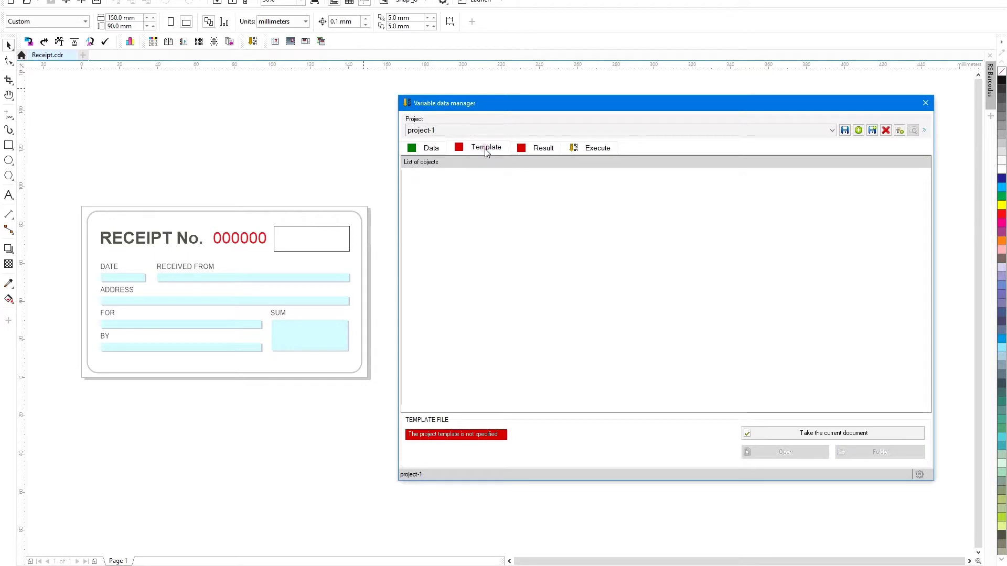
click(254, 246)
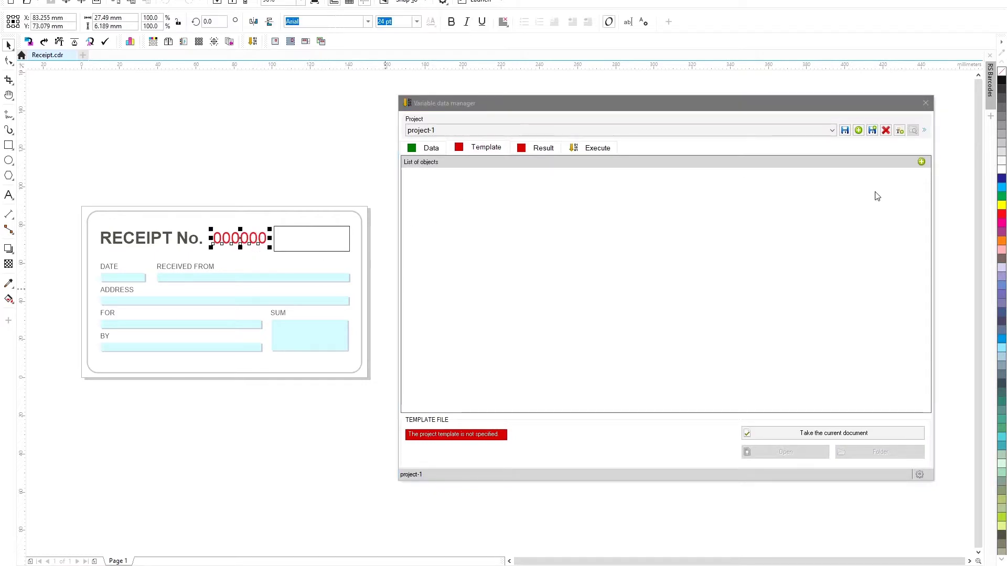
click(921, 163)
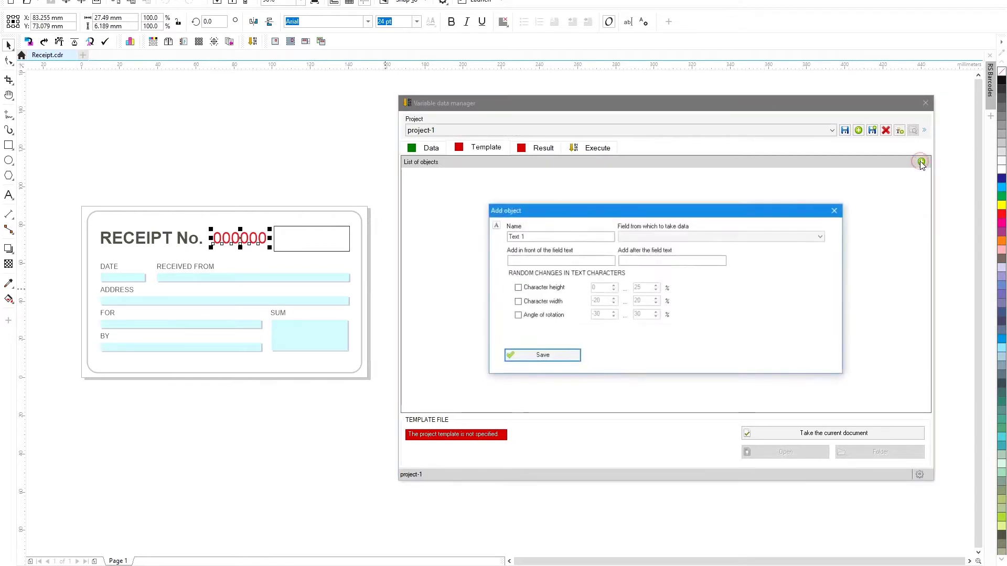
click(717, 237)
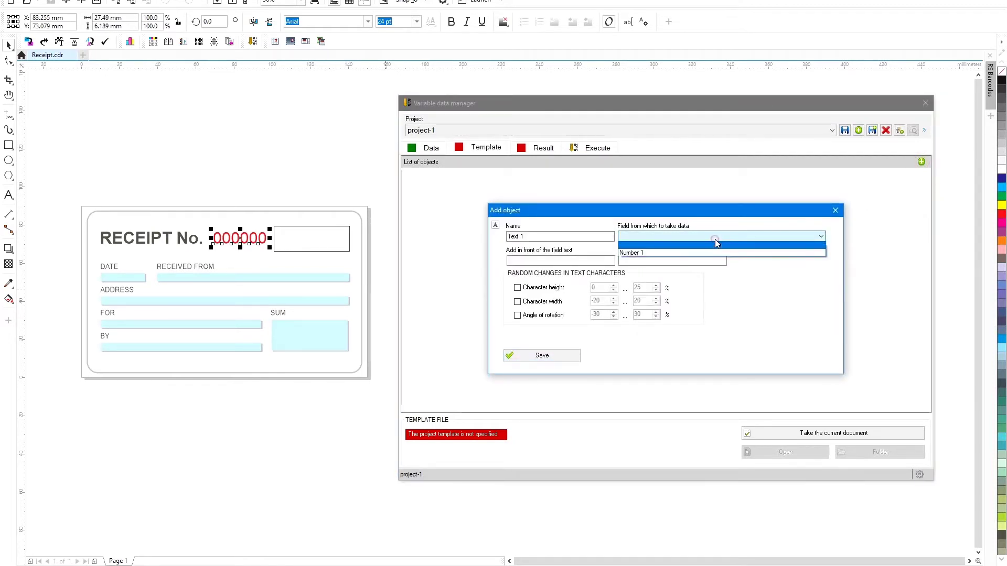
click(710, 254)
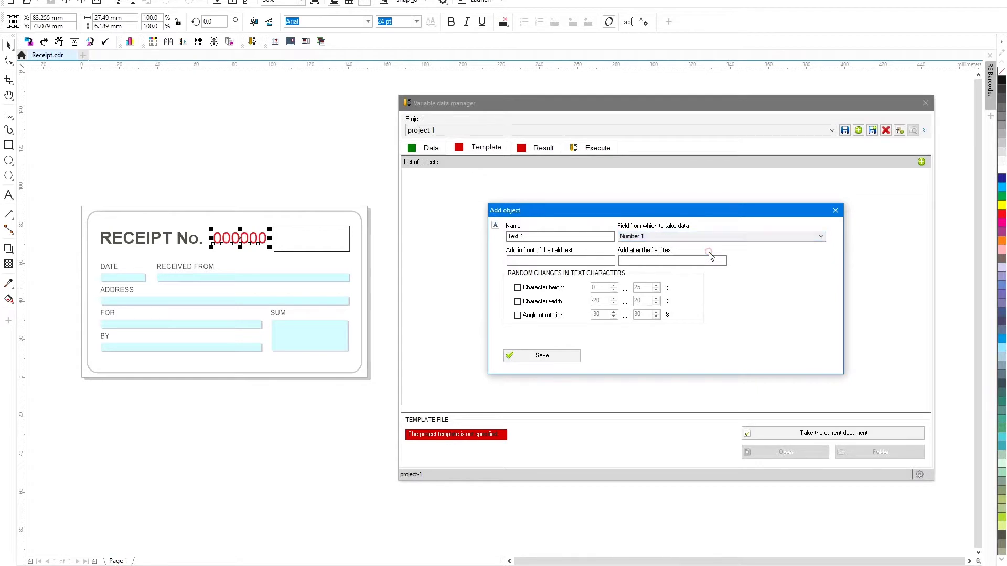
click(558, 356)
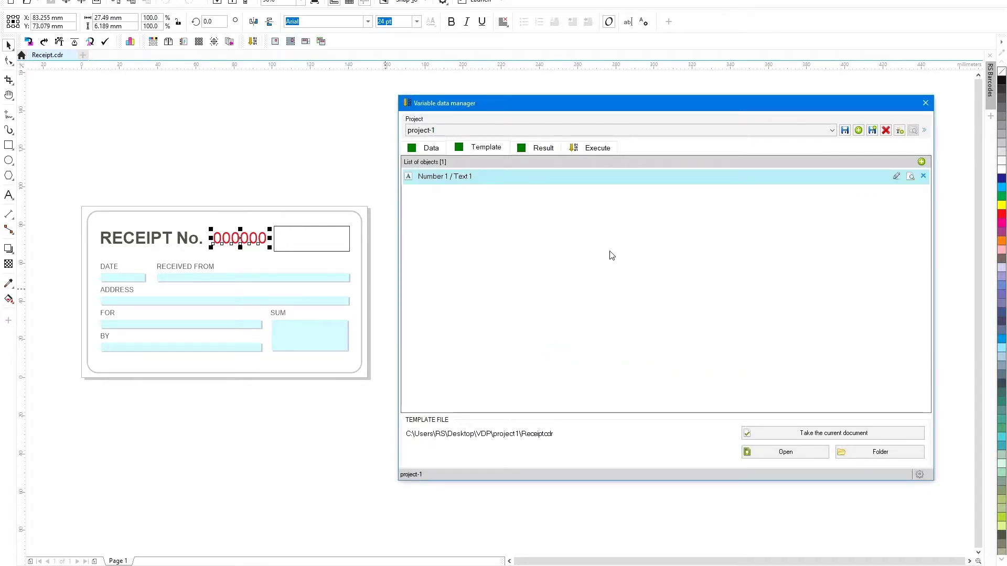
click(551, 151)
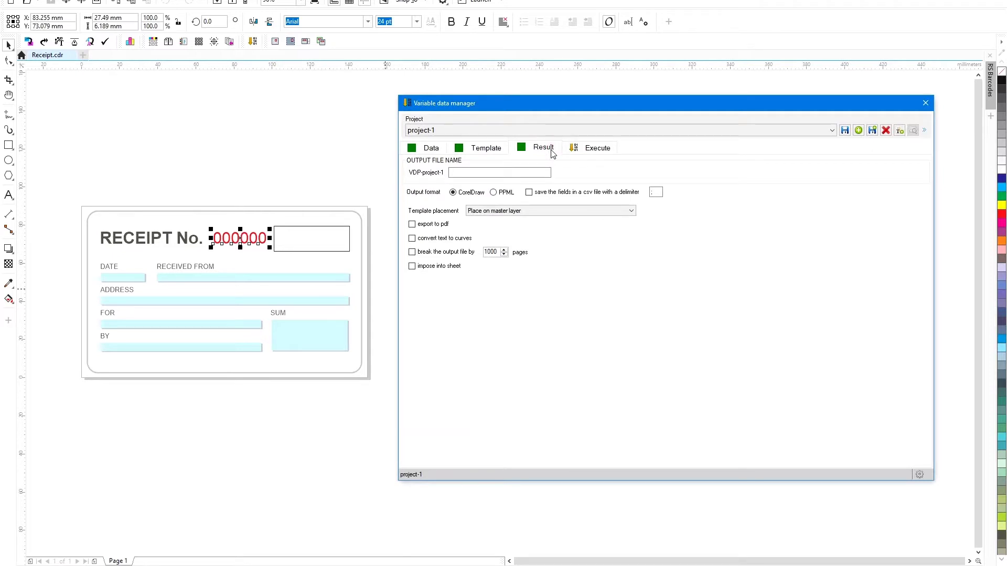
Step: Set records required to 100 and generate the numbered receipts
click(588, 151)
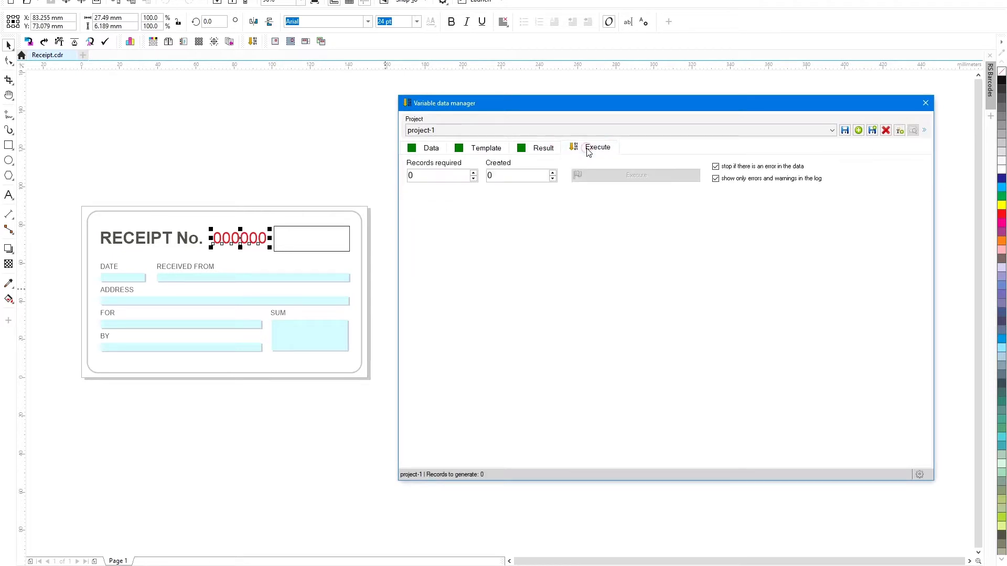
click(463, 176)
text(100)
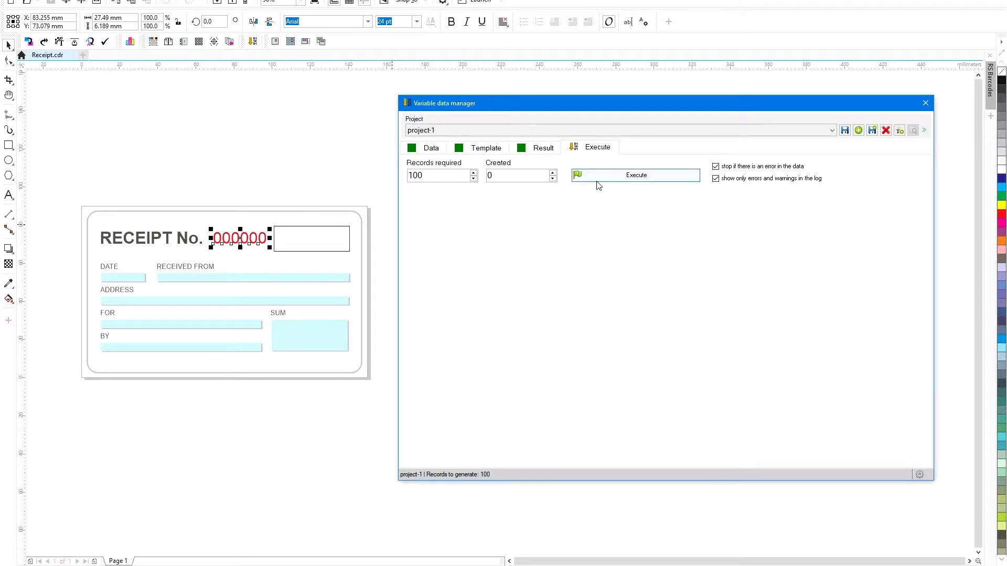
click(612, 177)
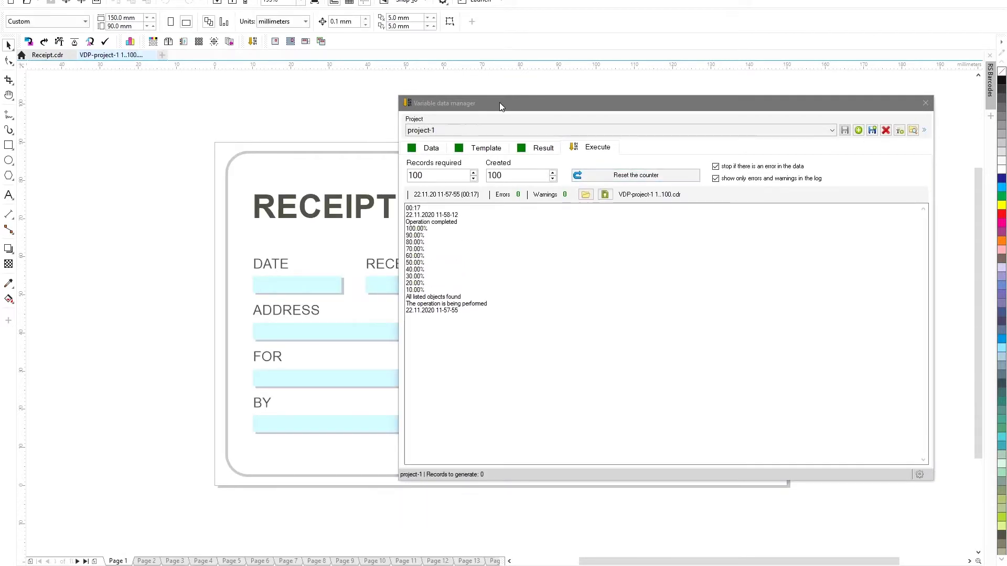
Step: Page through the generated receipts from No. 000001 to the last, No. 000100
drag(499, 103, 815, 468)
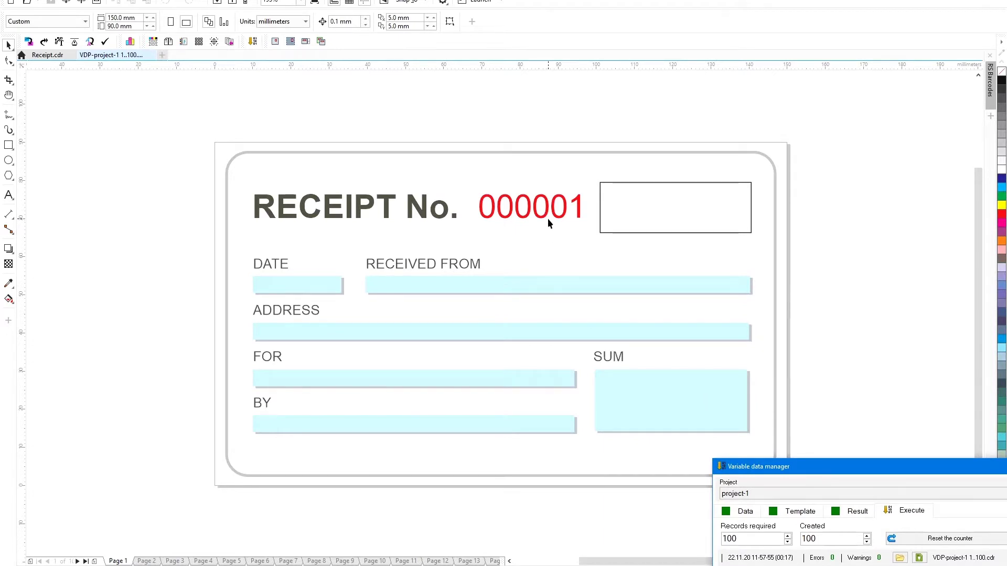
key(Page_Down)
key(Page_Down)
key(Page_Down)
key(Page_Down)
key(Page_Down)
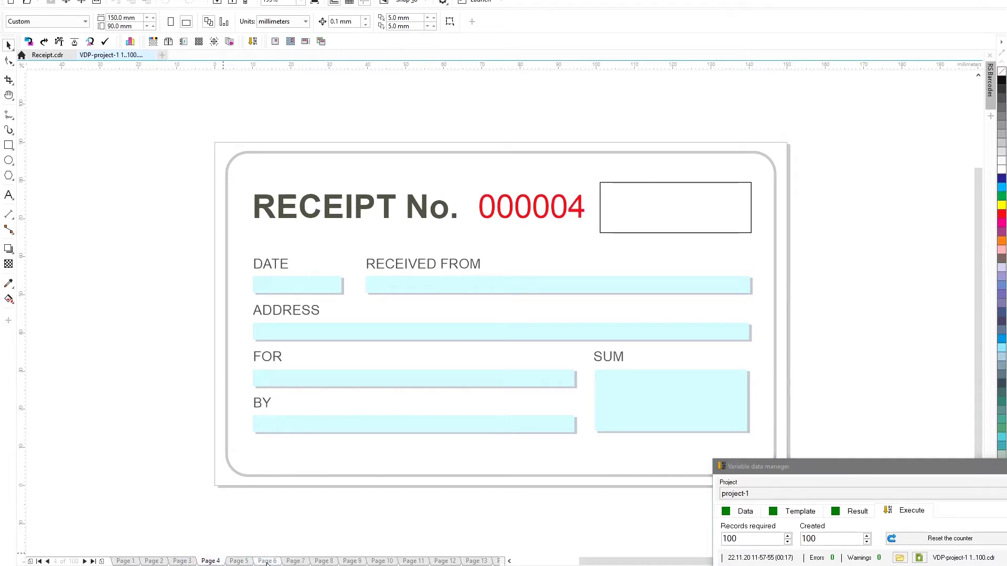
click(92, 561)
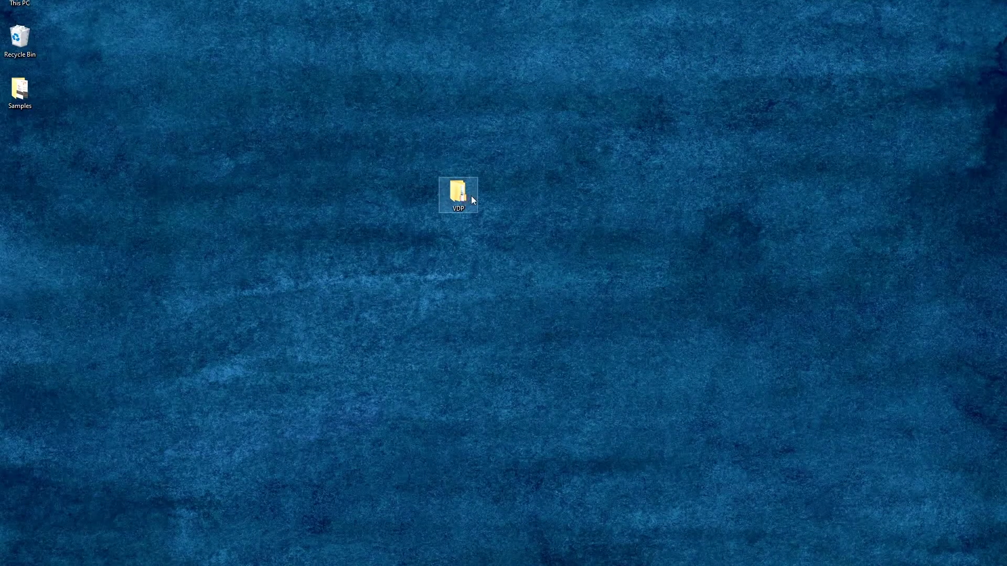
Step: Browse VDP > project 1 > VDP-project-1 to find the generated 1..100 receipt file
double_click(472, 198)
double_click(321, 206)
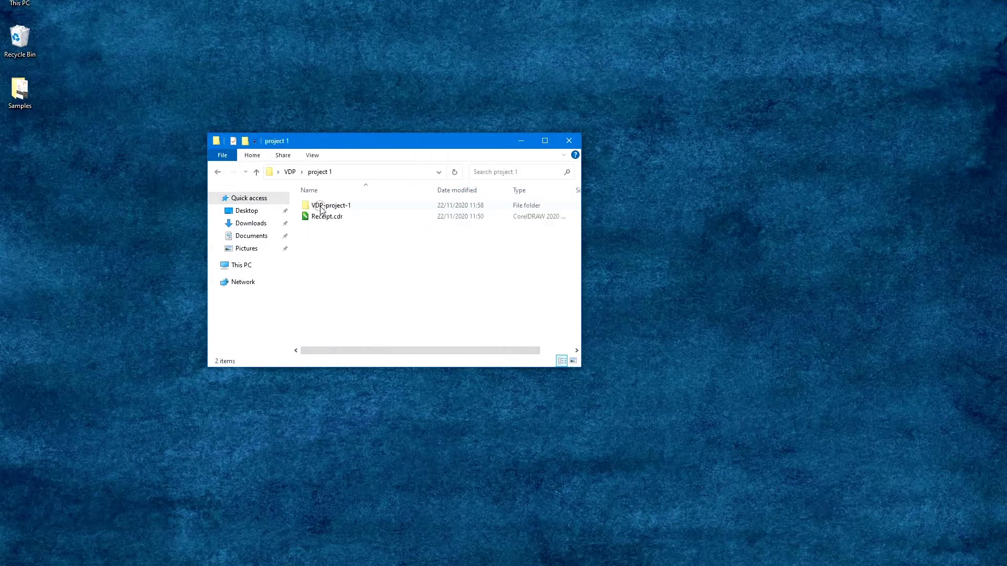
double_click(344, 207)
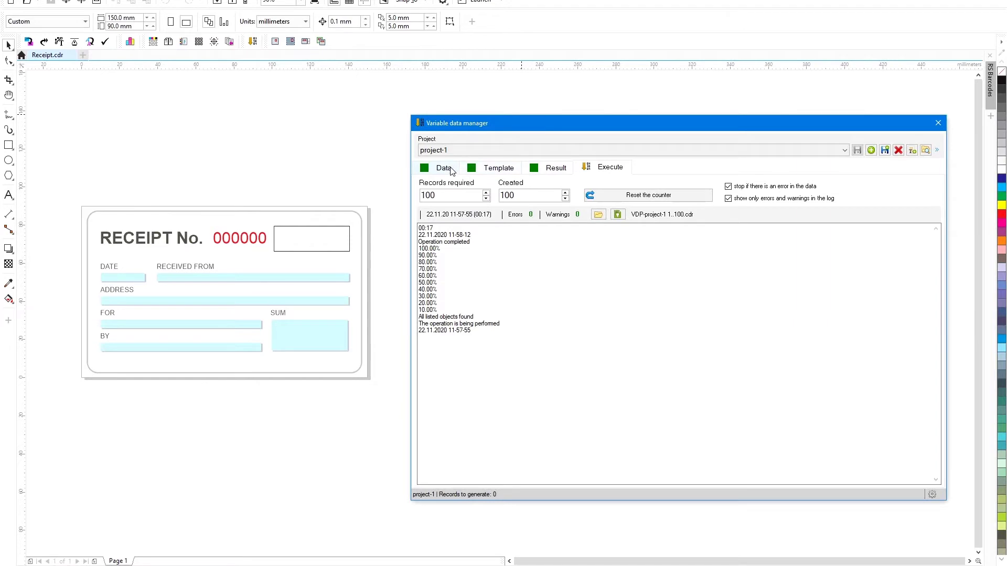
Step: Select the empty box beside RECEIPT No. in the template objects view
click(444, 168)
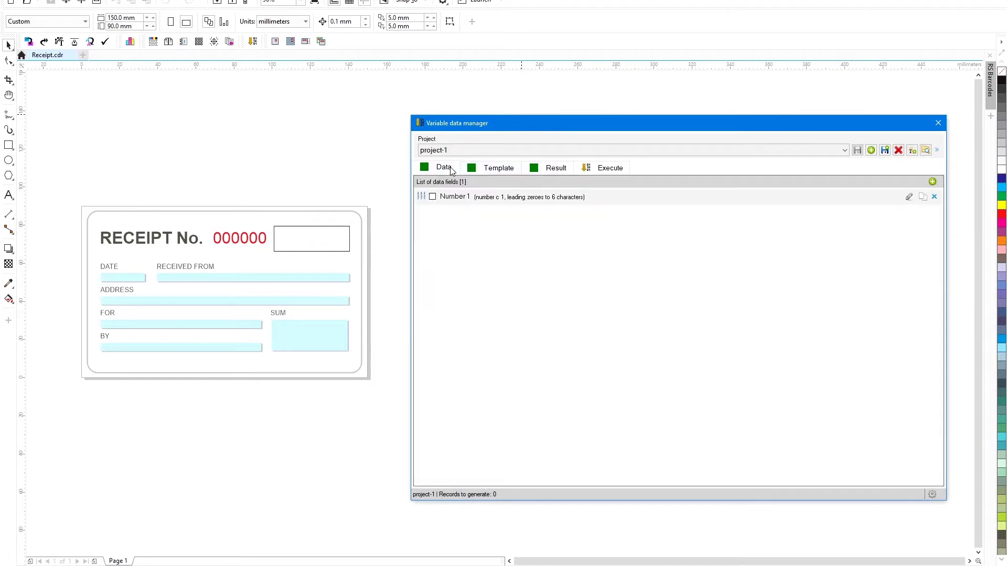
click(482, 172)
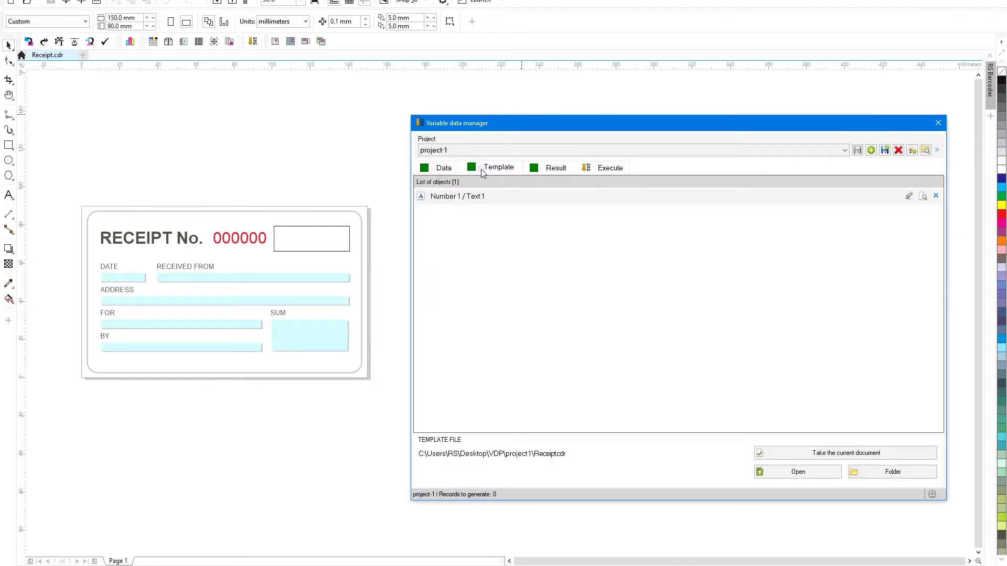
click(346, 257)
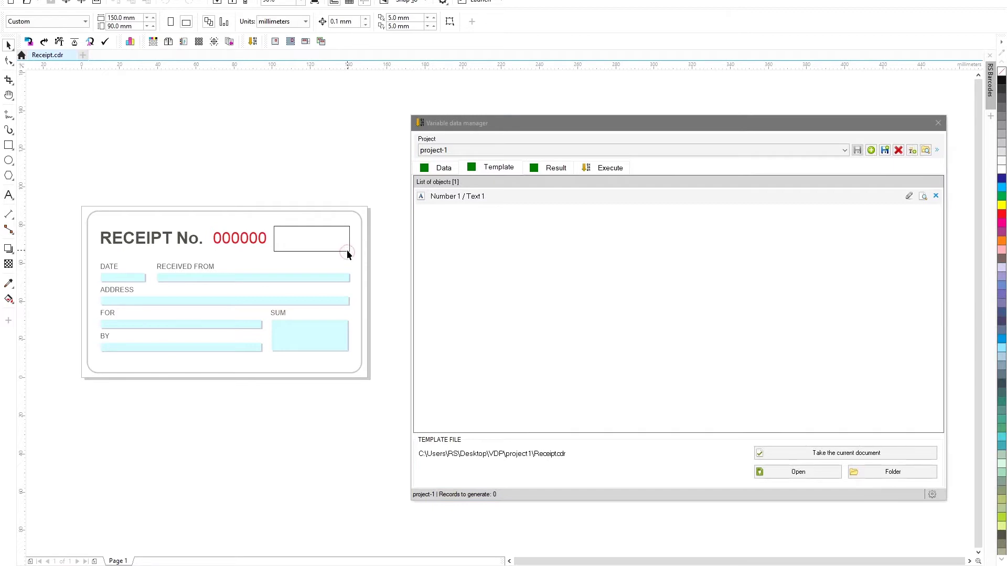
click(347, 251)
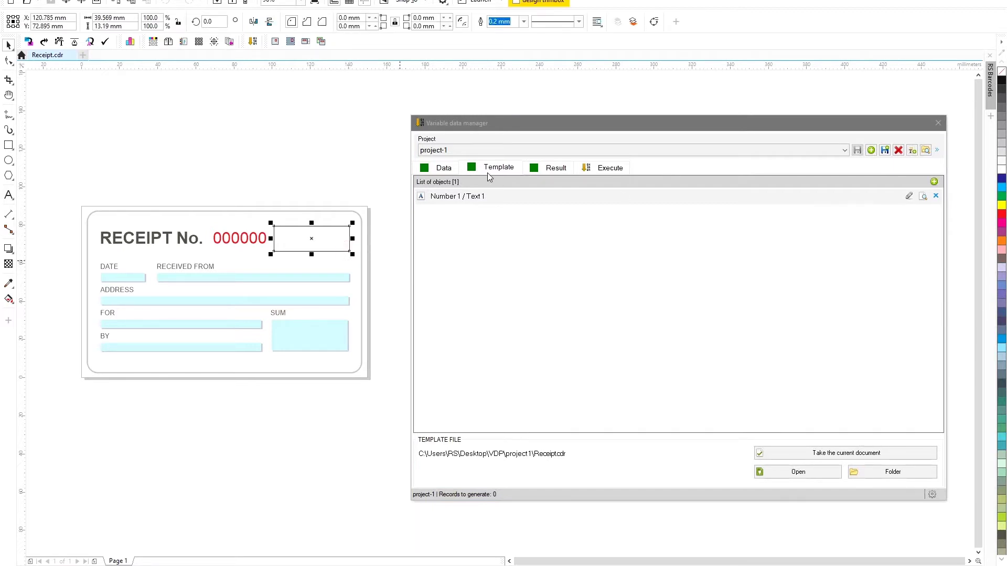
Step: Add a CODE 128 barcode fed by Number 1, with no text below, and save it
click(934, 182)
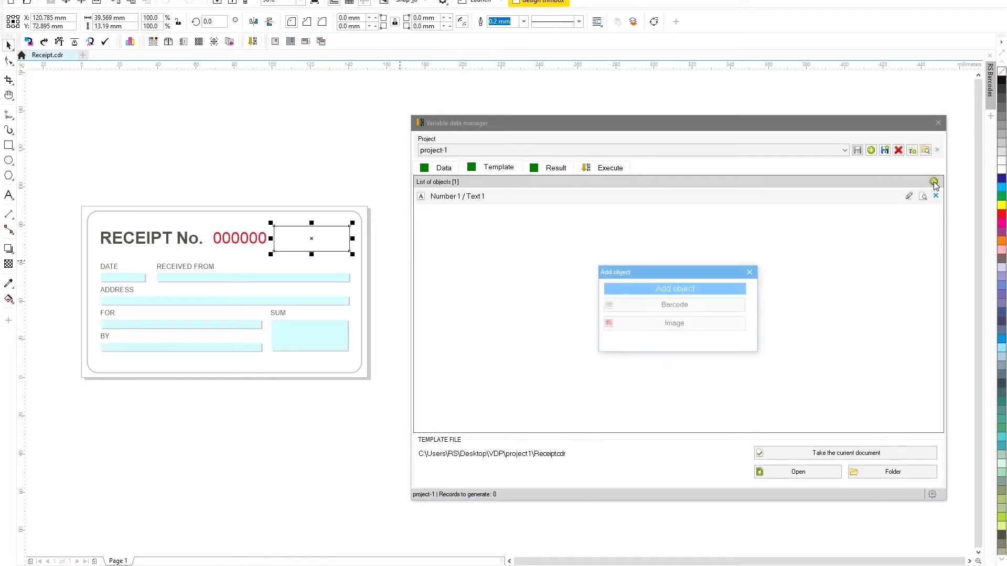
click(695, 308)
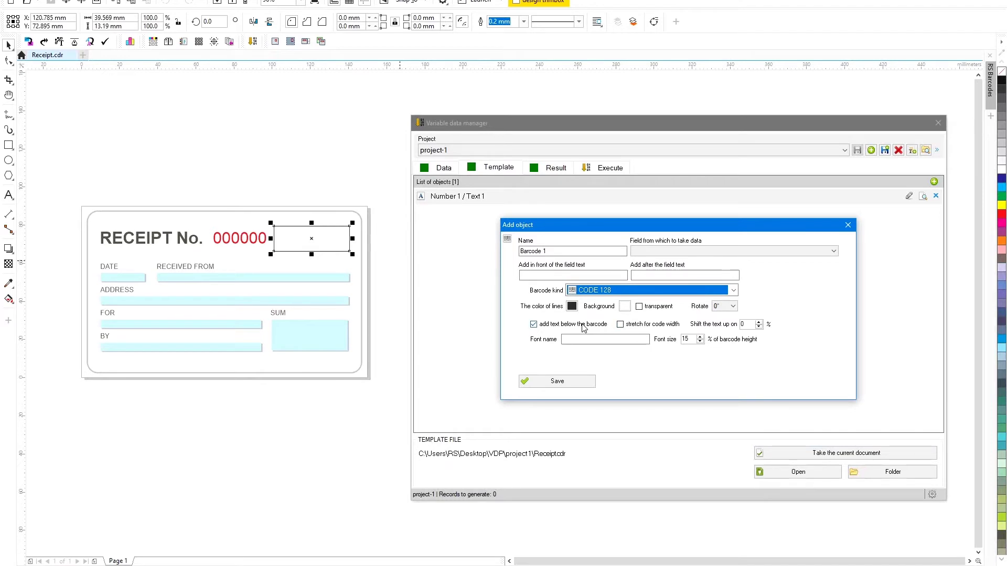
click(583, 326)
click(650, 252)
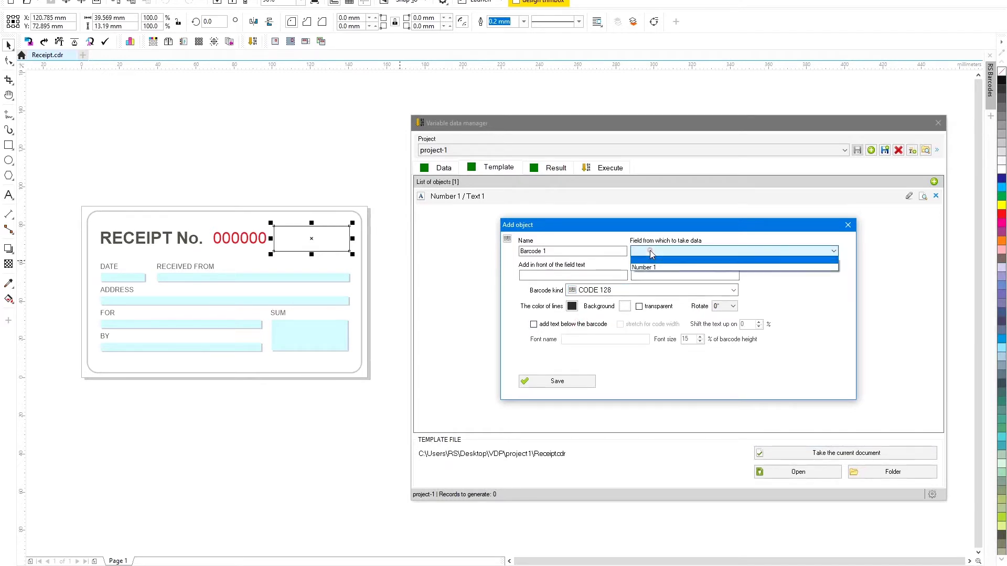
click(649, 264)
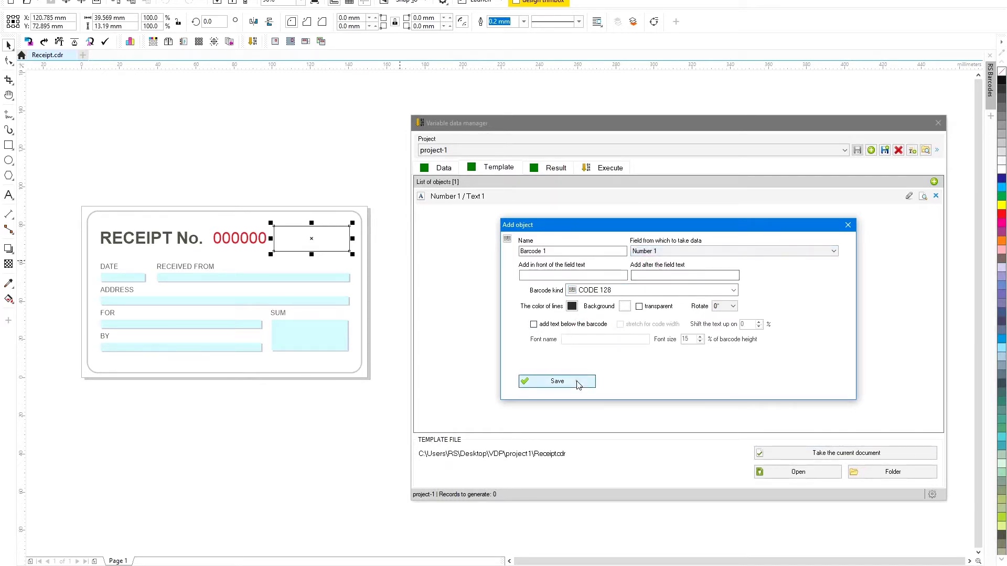
click(579, 382)
Step: Reset the counter and regenerate the 100 receipts with barcodes
click(549, 169)
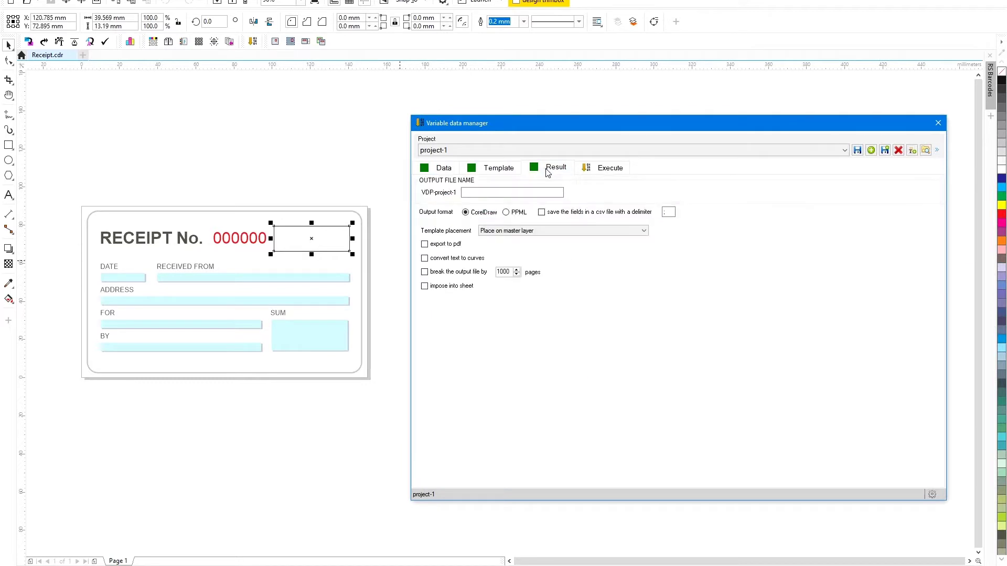
click(593, 172)
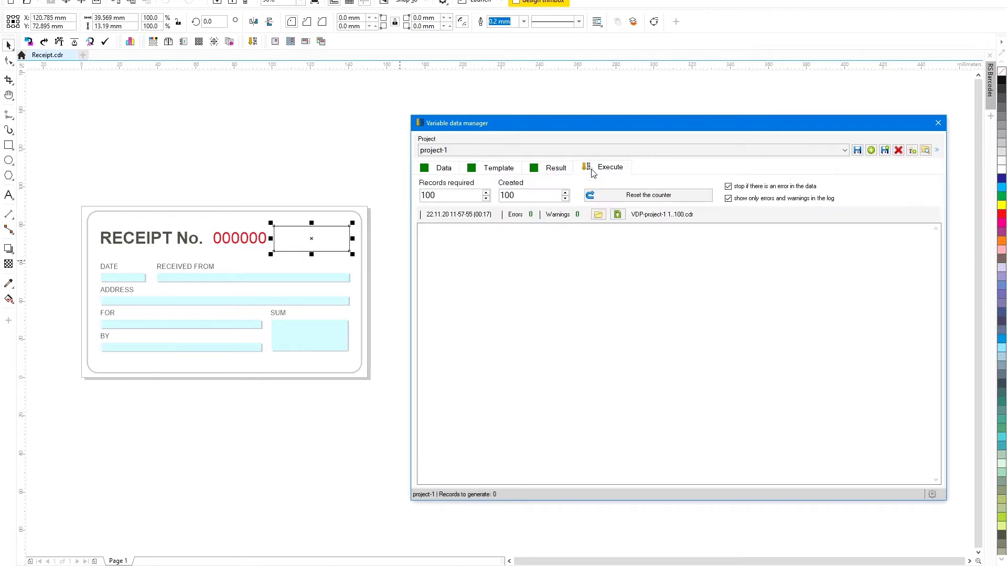
click(617, 194)
click(635, 197)
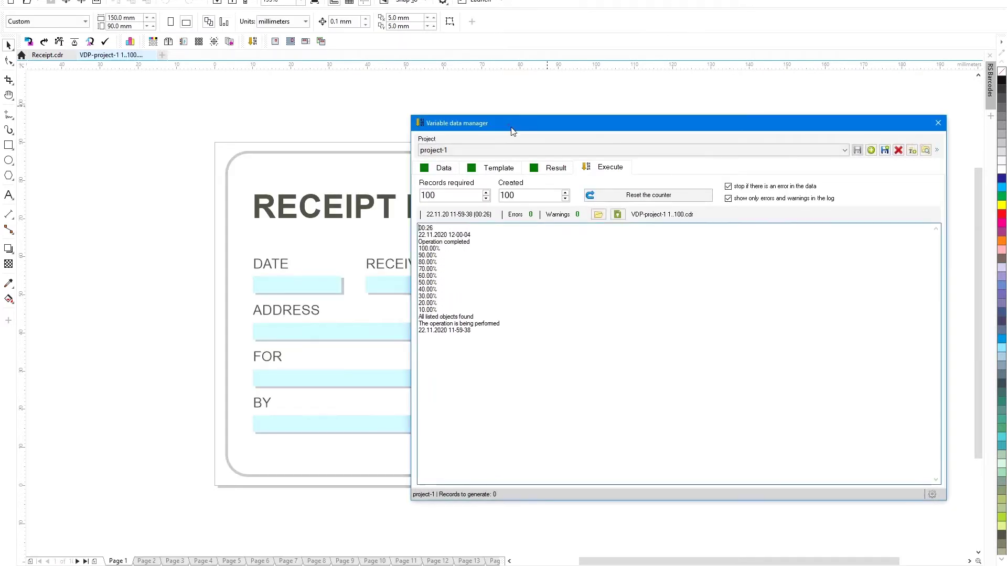
Step: Check the generated receipts on pages 3, 8 and the last page
drag(531, 124, 766, 429)
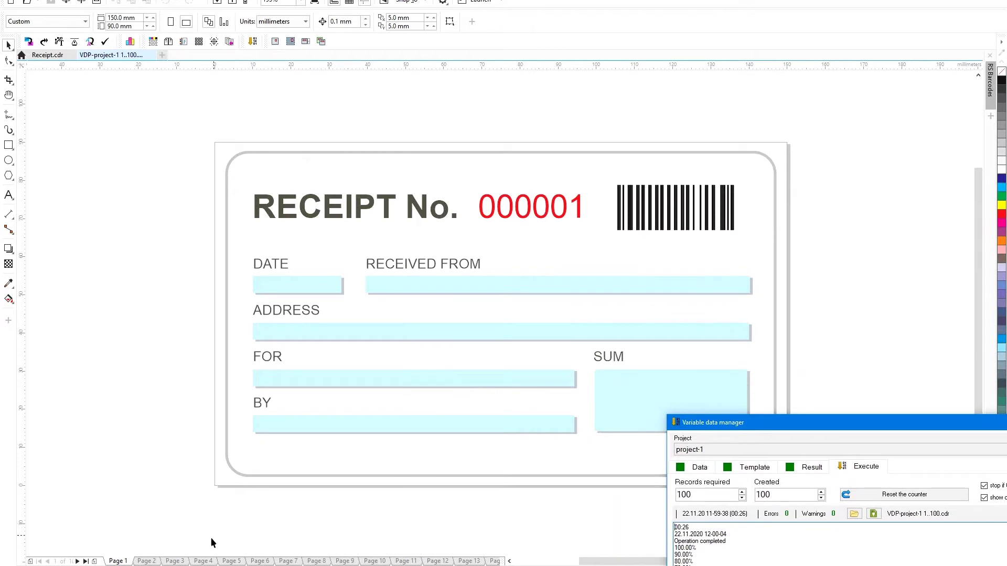
click(174, 561)
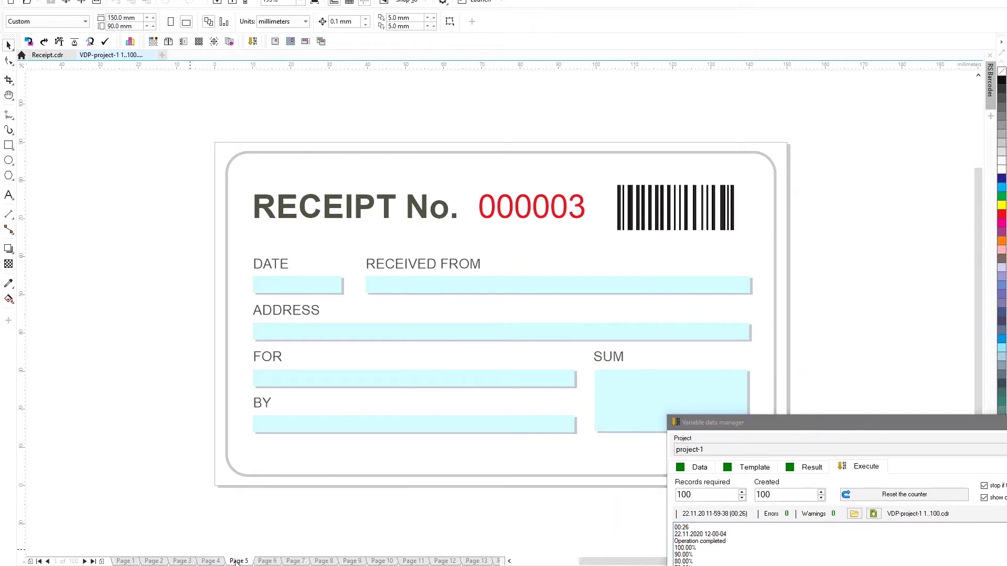
click(322, 561)
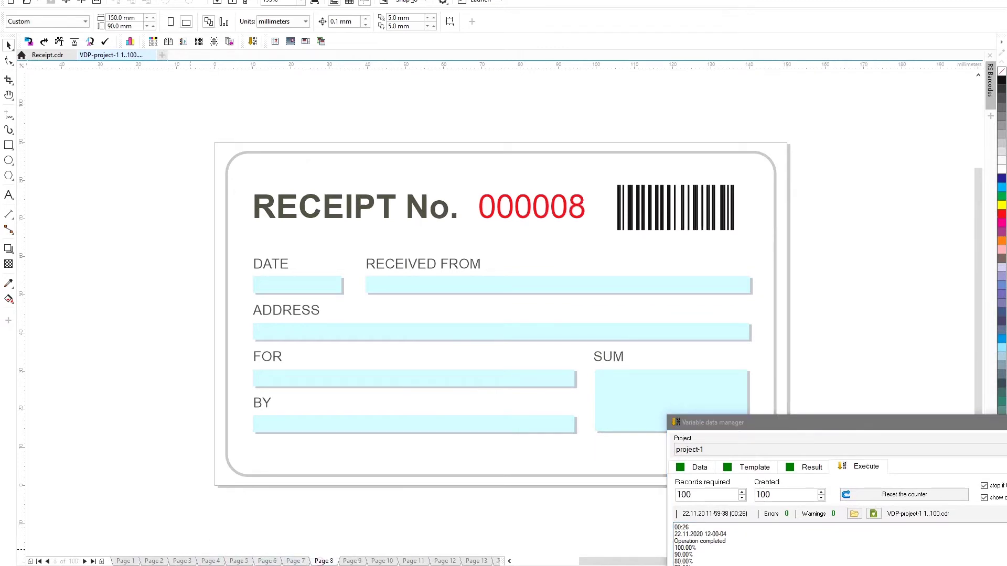
click(94, 561)
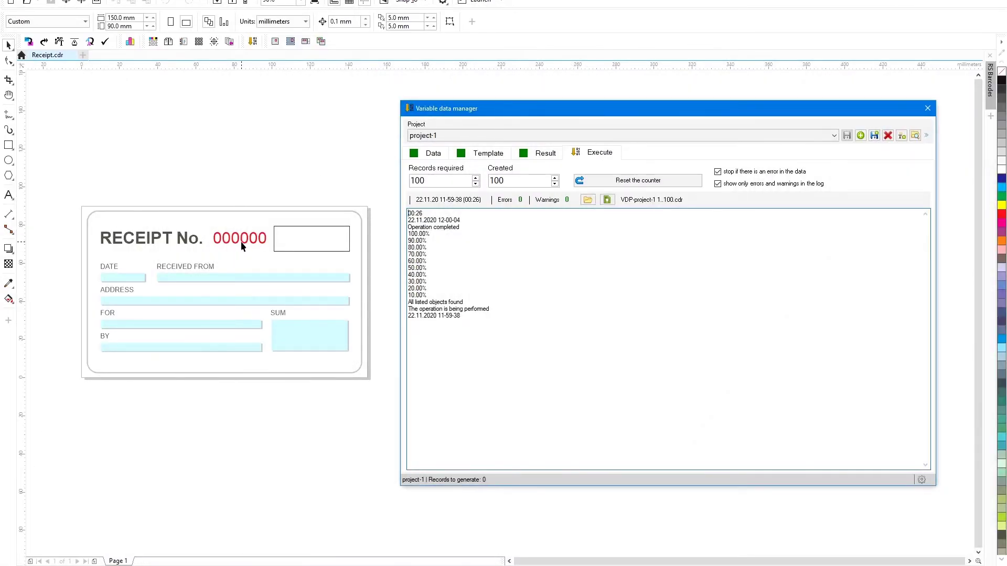
Step: Copy the red 000000 number to the bottom-left, rotate it 90°, colour it grey, and shrink it beside BY
drag(240, 241, 132, 367)
right_click(132, 367)
text(90)
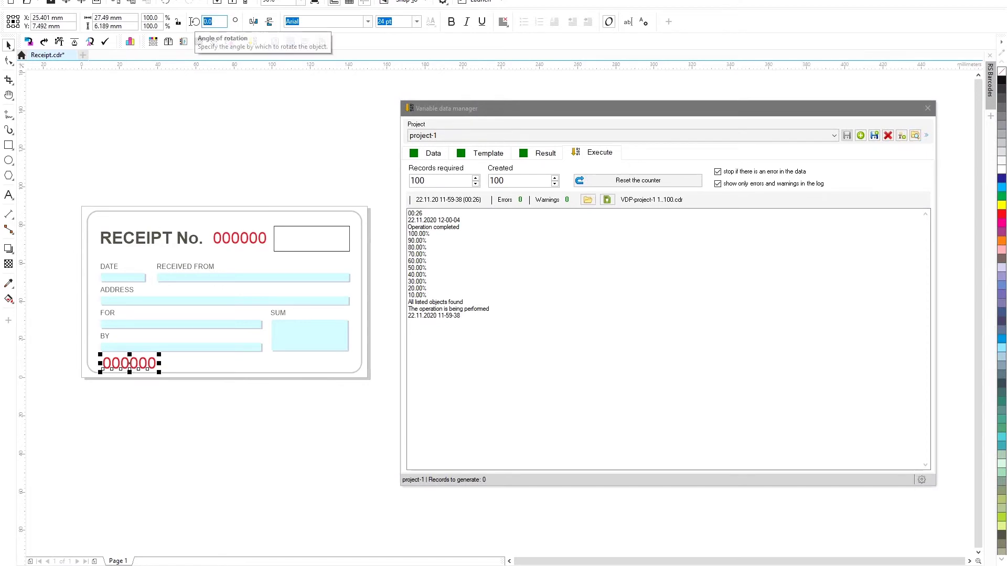
key(Return)
click(1001, 117)
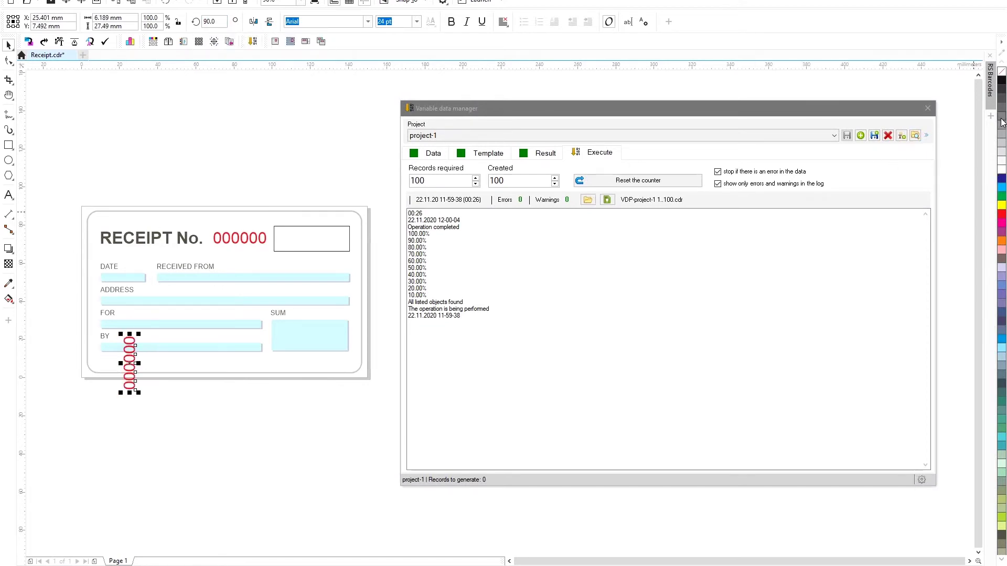
drag(139, 334, 101, 328)
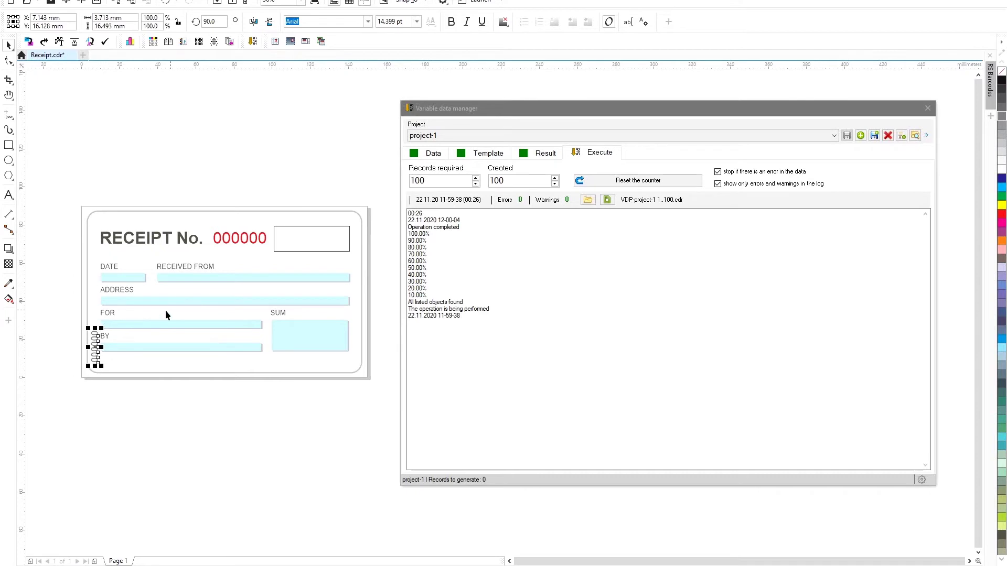
click(487, 153)
Step: Add the side number as template text object Text 2, fed from the Number 1 field
click(907, 166)
click(669, 242)
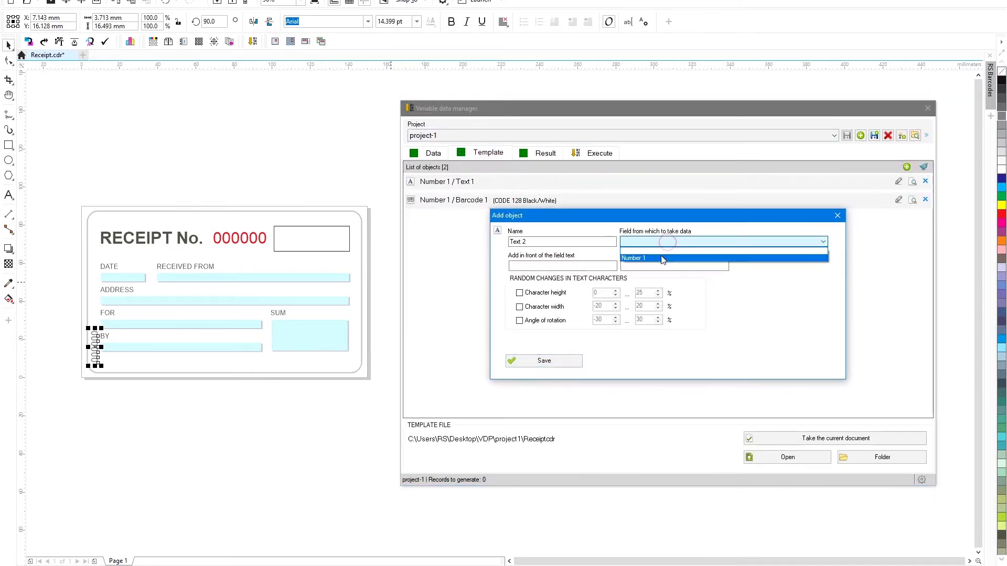
click(650, 259)
click(566, 361)
Step: Resize the barcode box to be narrower and taller, nearly square
click(297, 253)
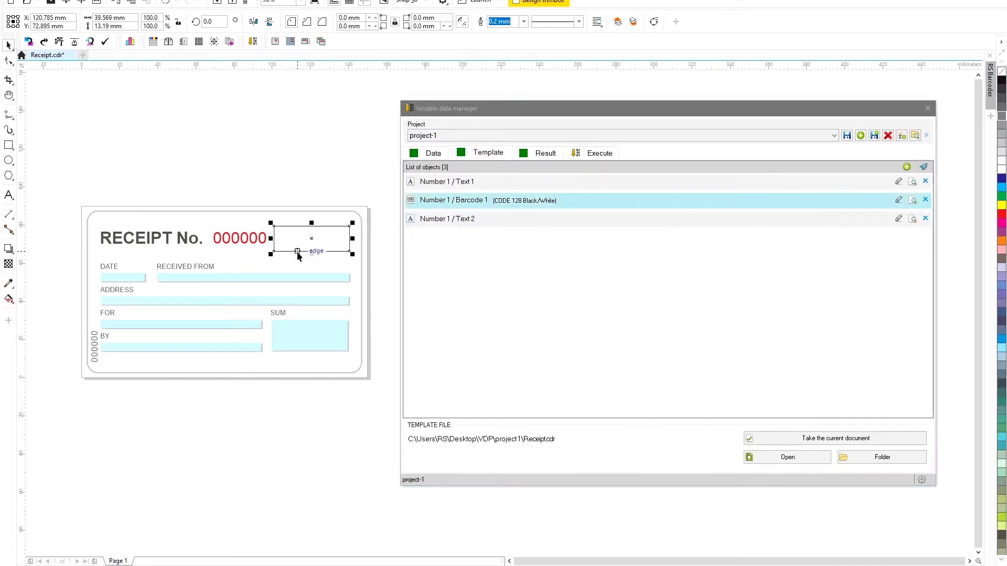
drag(271, 239, 330, 268)
click(474, 203)
Step: Change Barcode 1's type to QR Code and save it
click(899, 199)
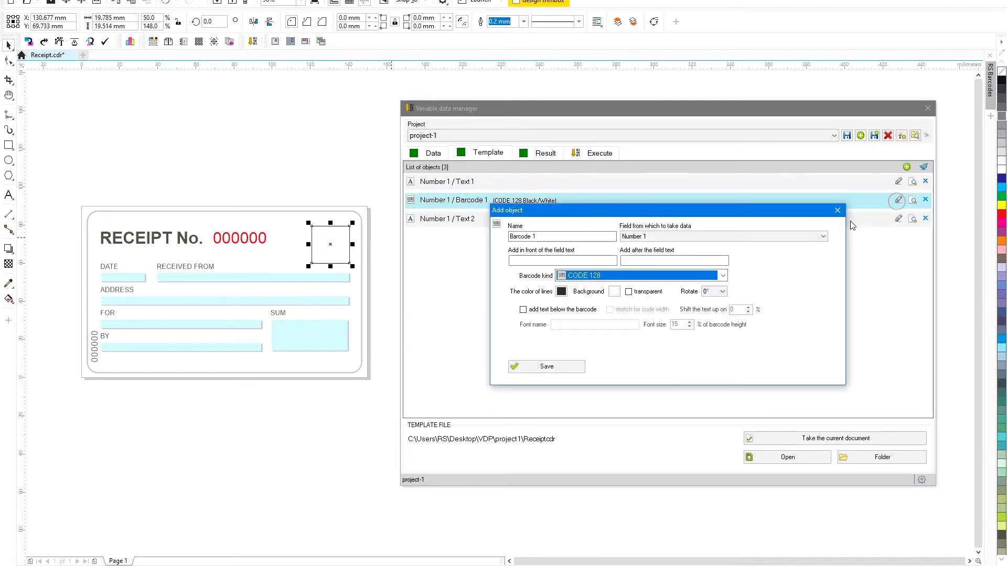
click(722, 275)
scroll(625, 331, down, 3)
click(602, 353)
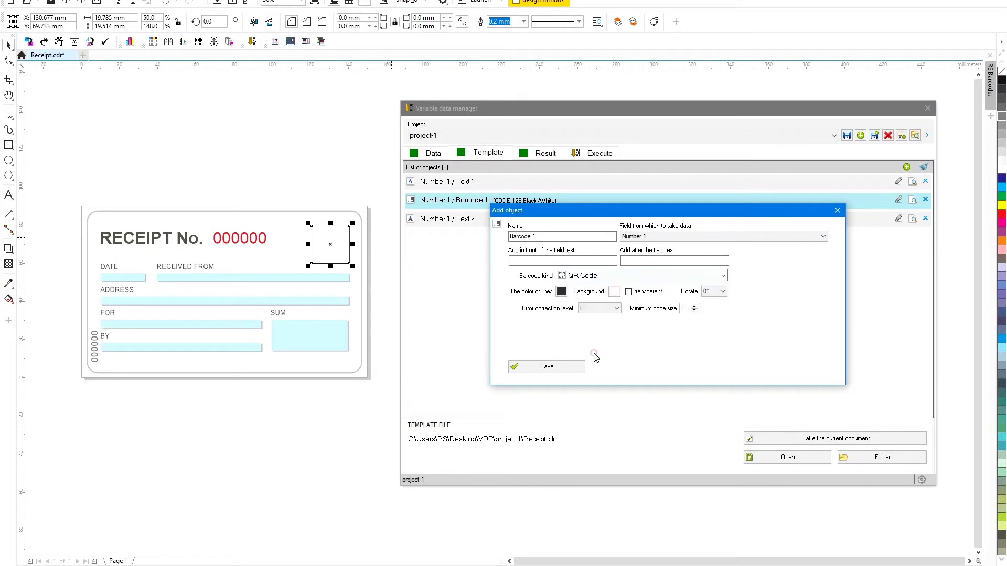
click(576, 366)
click(600, 153)
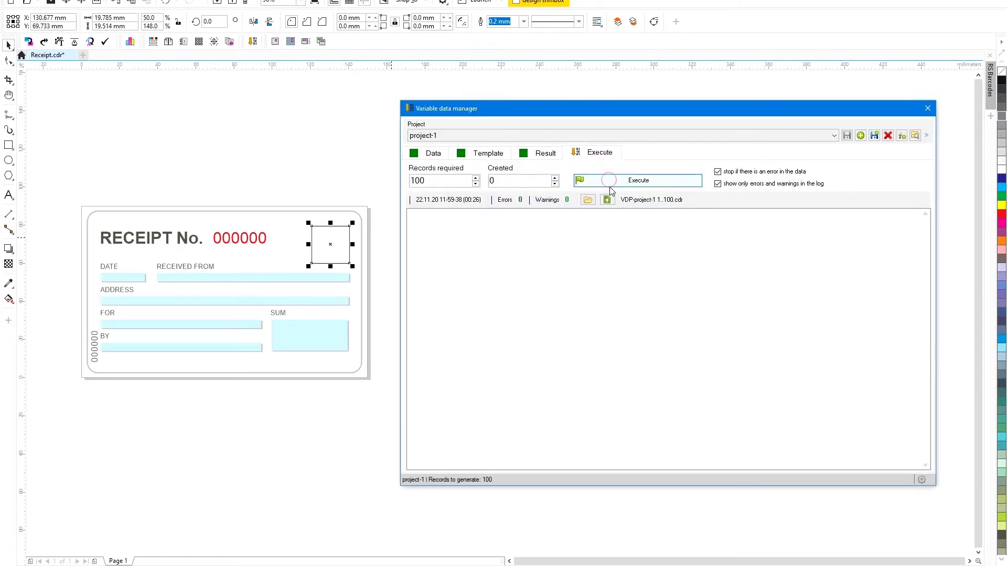
Step: Regenerate the receipts and inspect the side number, red number and QR code
click(609, 180)
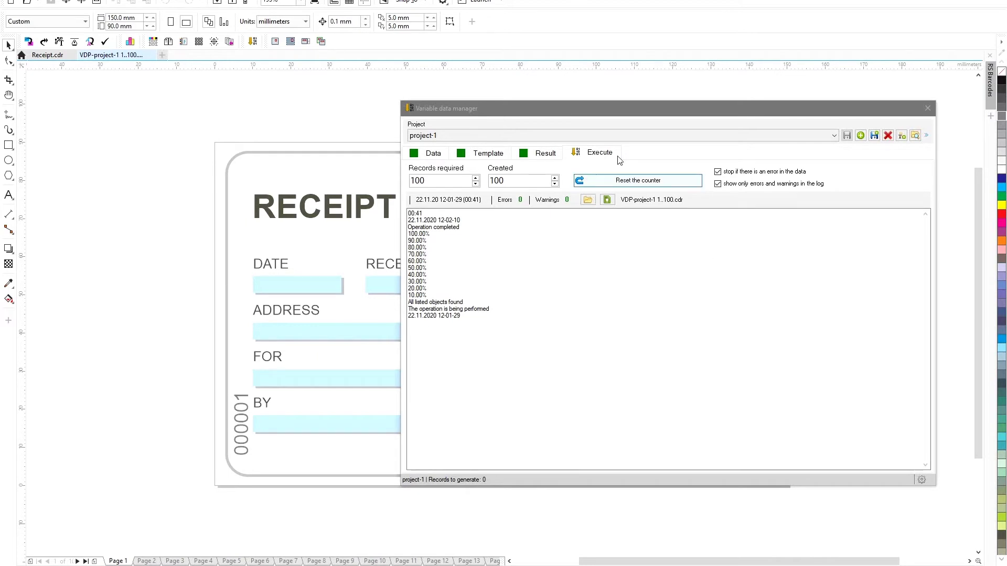
drag(557, 109, 753, 475)
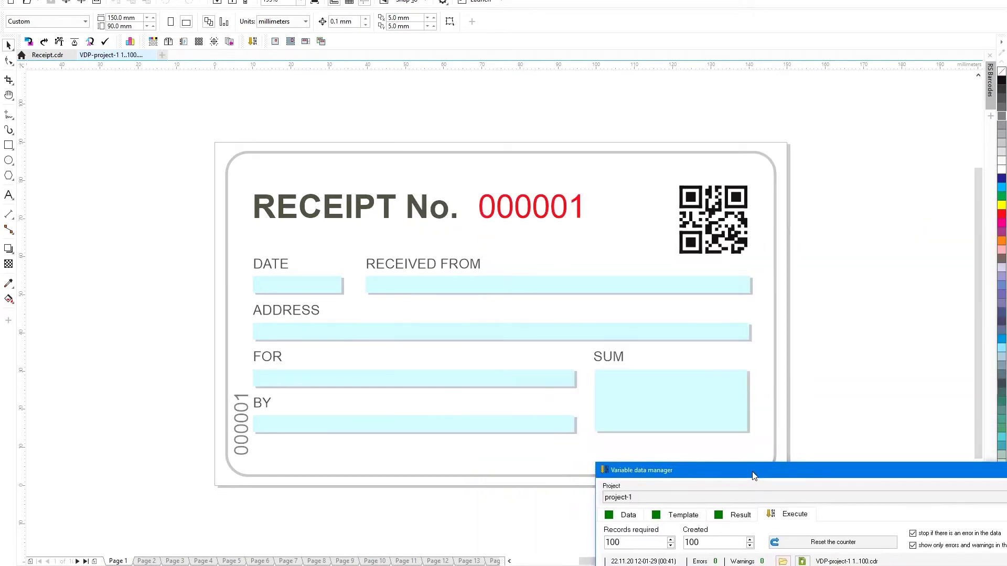
click(249, 424)
click(511, 215)
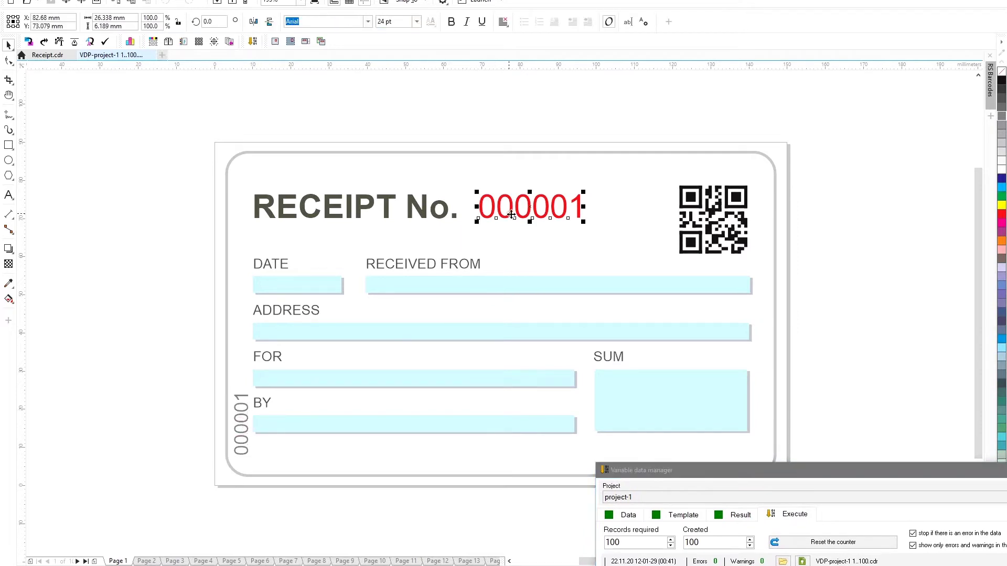
click(708, 241)
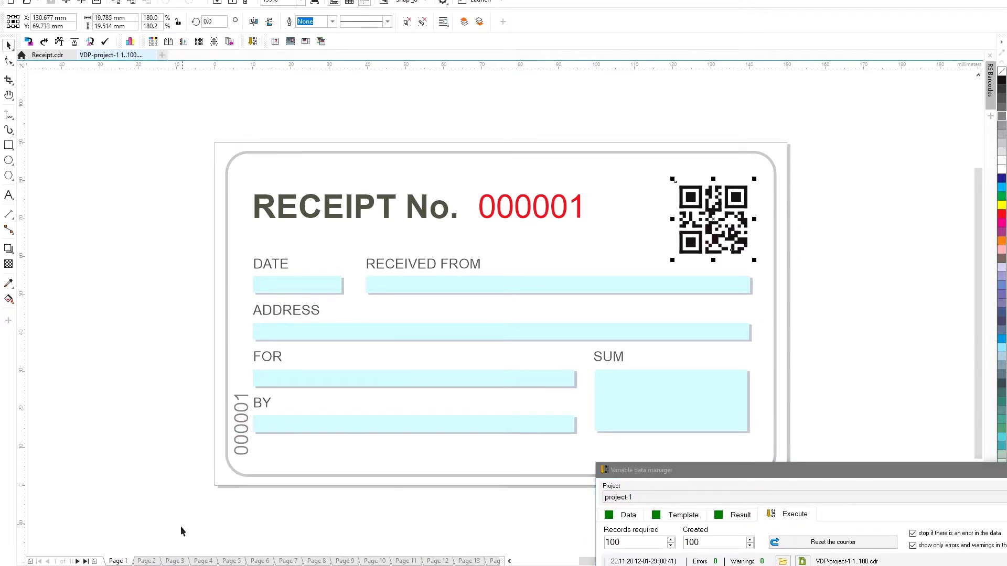
Step: Check the generated receipts on page 4, page 11 and the last page
click(203, 561)
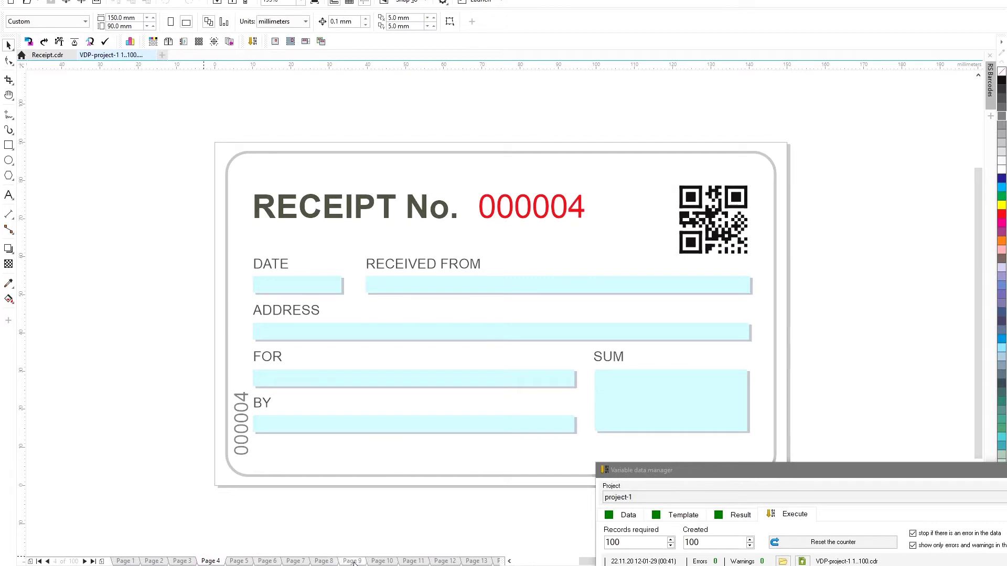
click(414, 561)
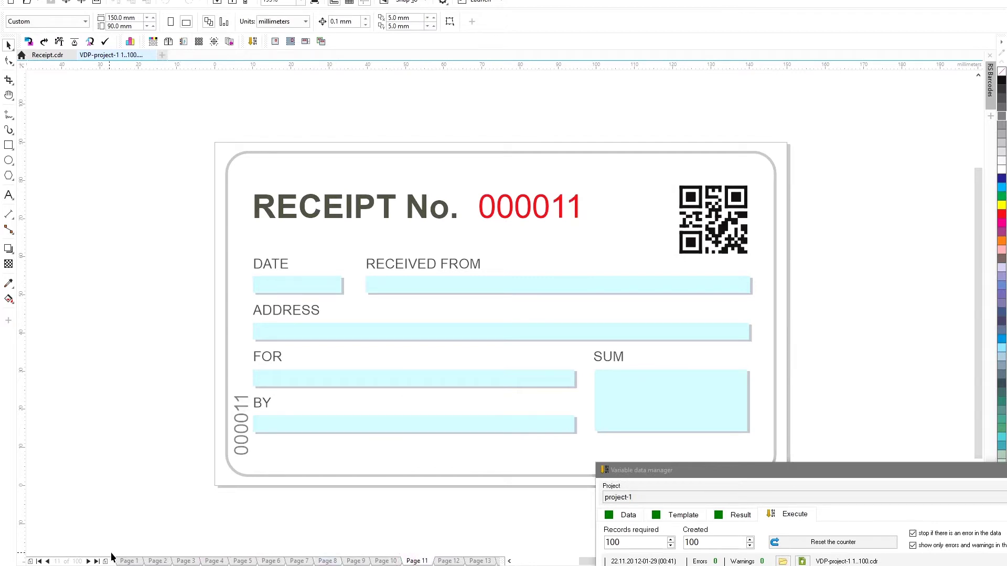
click(97, 561)
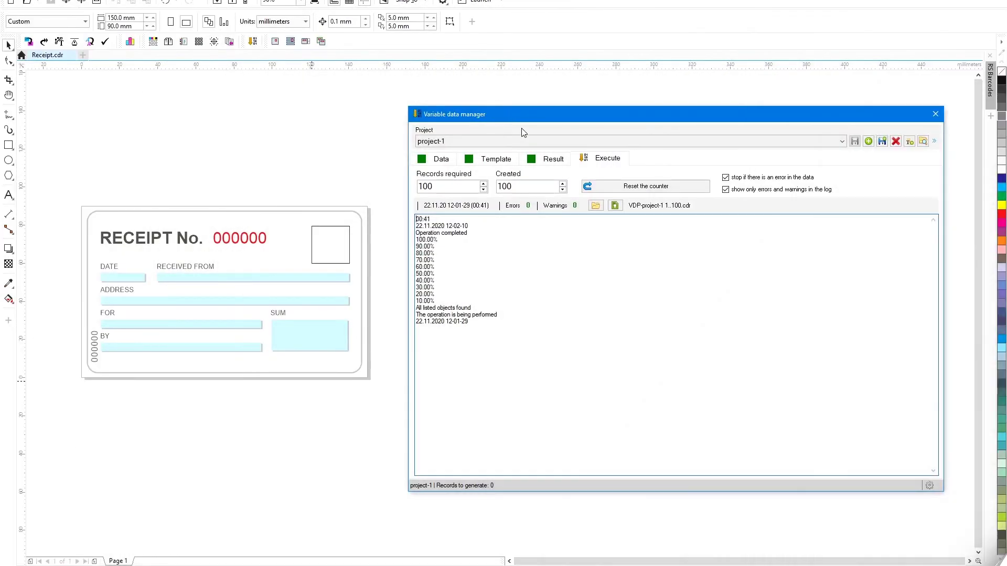
Step: Turn on imposing receipts onto SRA3 (450 x 320 mm) sheets in the output settings
click(545, 160)
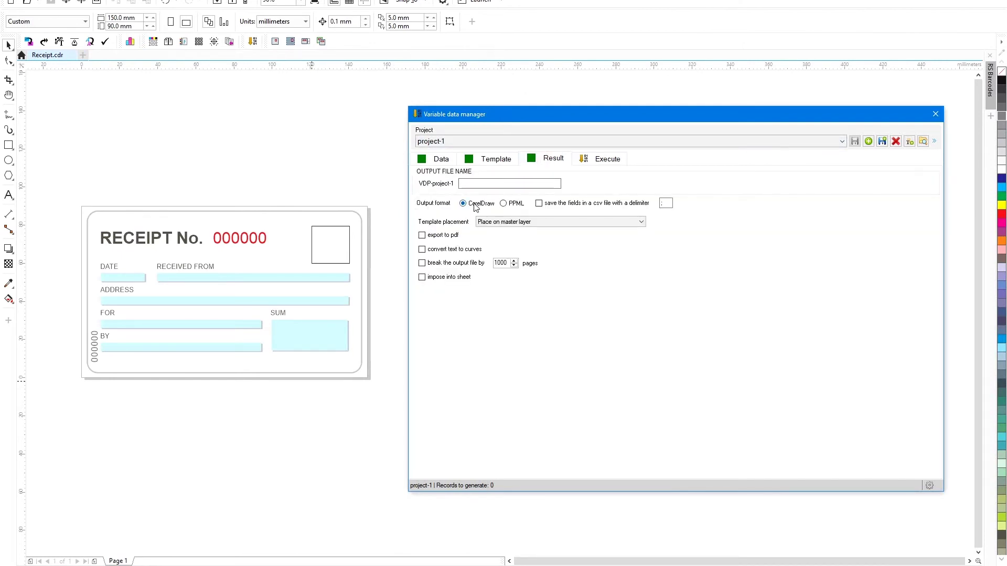
click(422, 277)
click(501, 277)
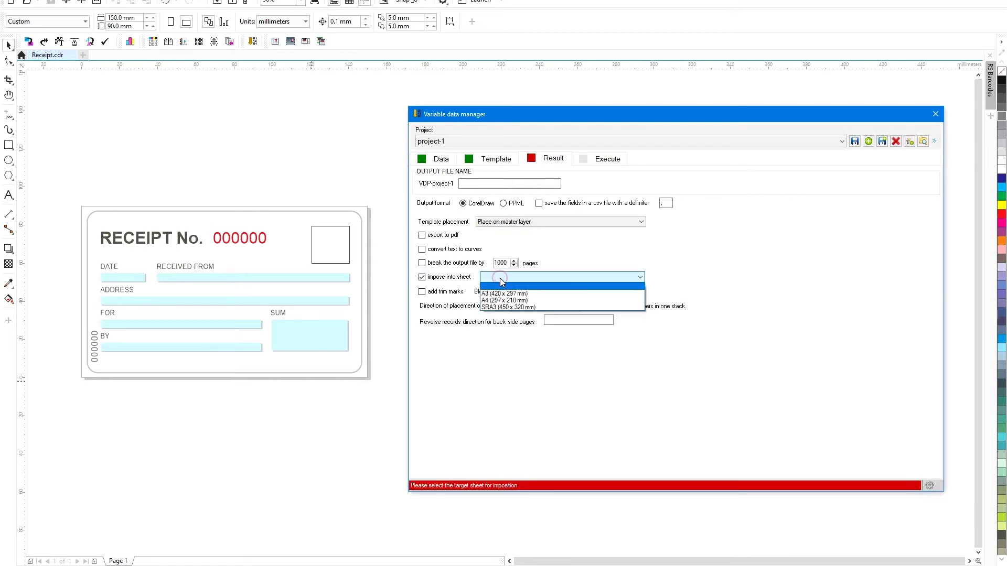
click(506, 307)
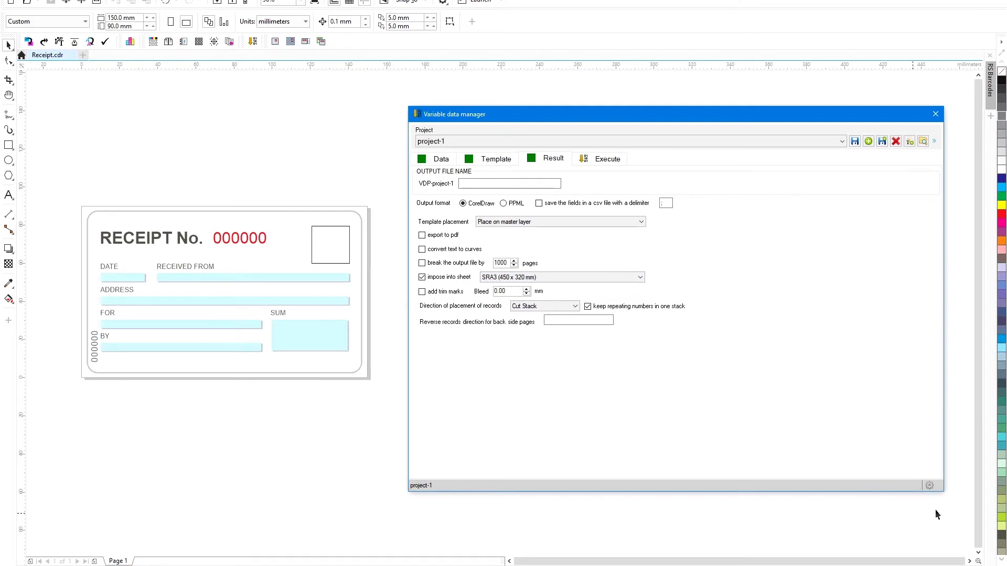
Step: Save the project, check the paper sizes in the settings, and set the bleed to 3 mm
click(930, 486)
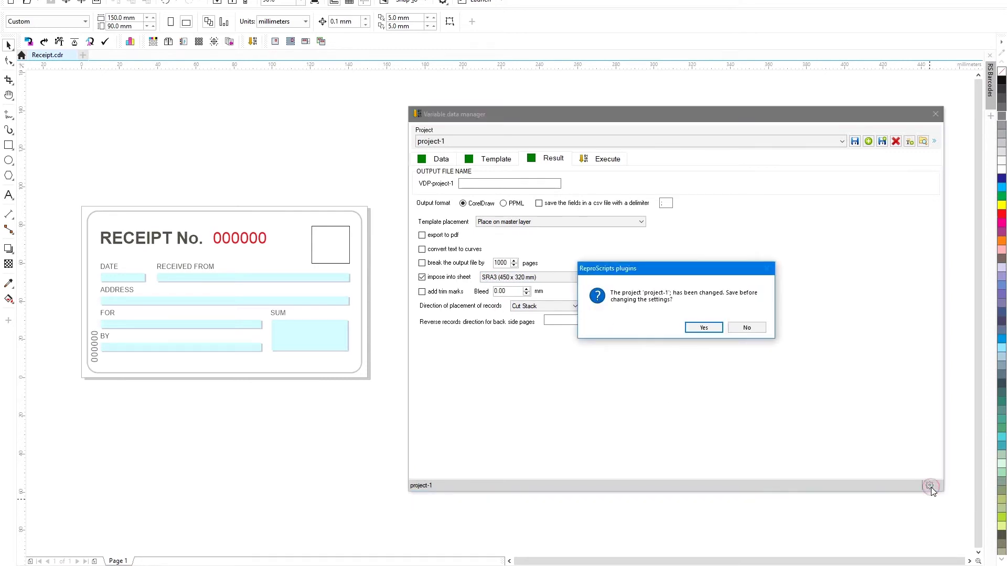
click(709, 327)
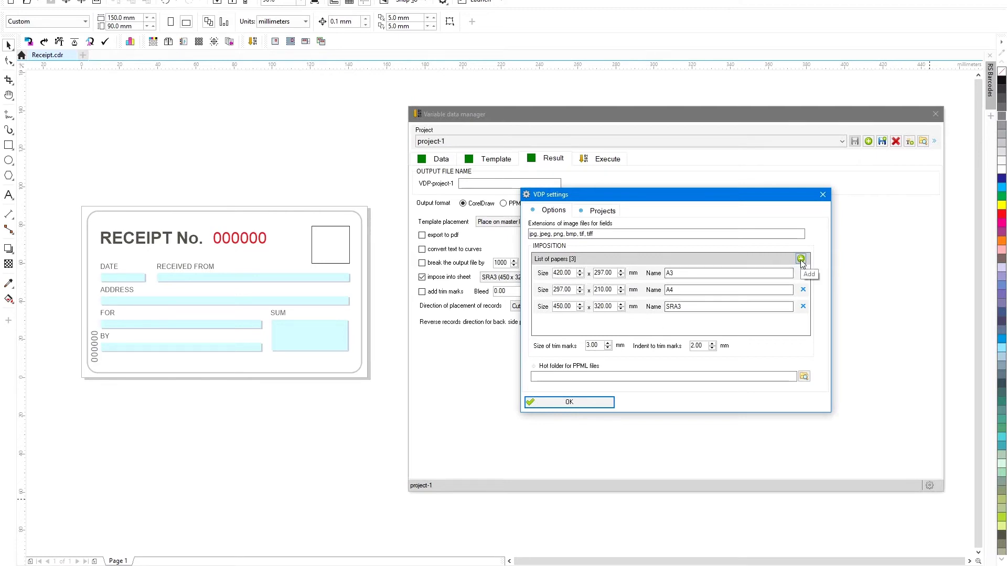
click(822, 195)
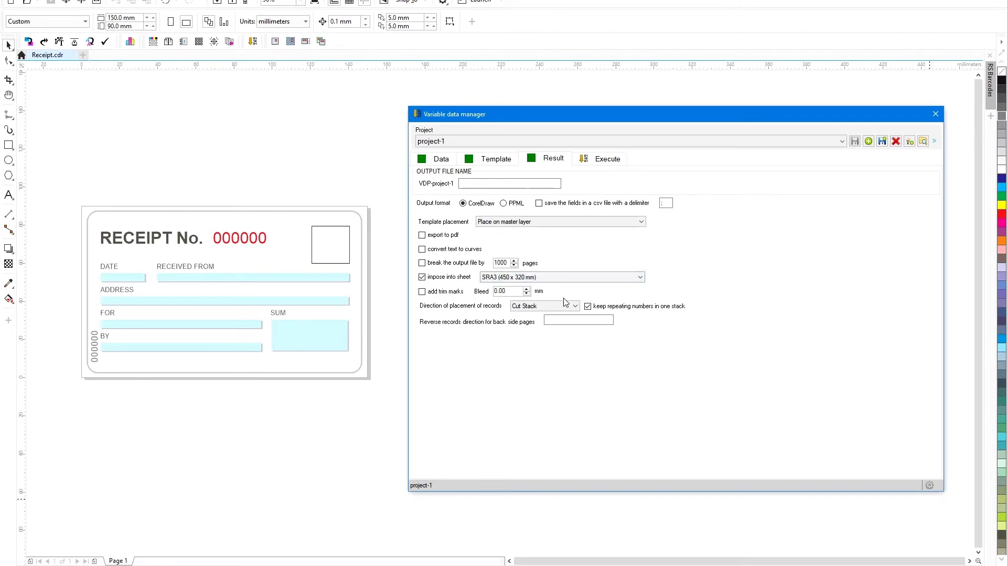
double_click(500, 291)
click(580, 318)
click(606, 159)
Step: Reset the record counter and generate the imposed receipts
click(621, 183)
click(625, 186)
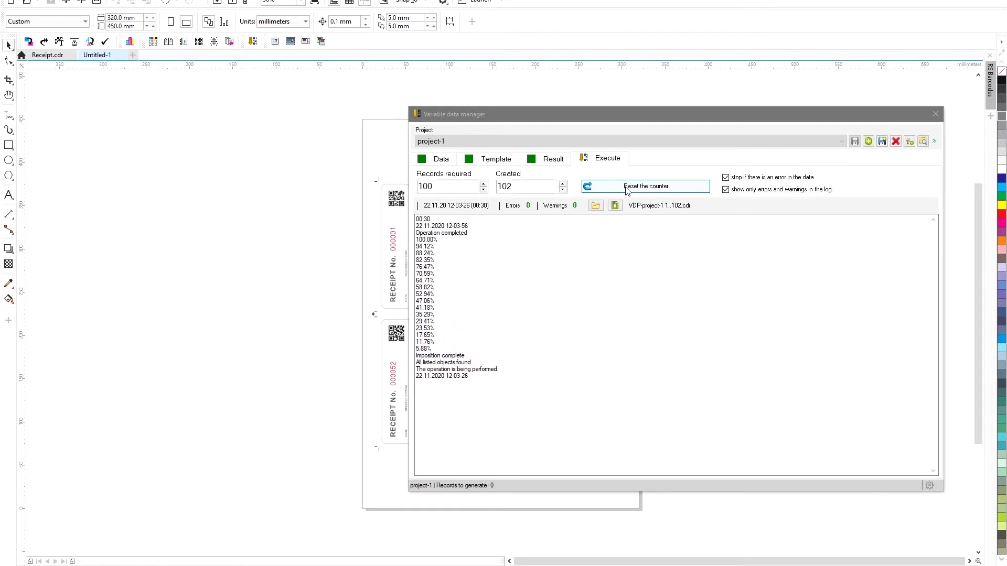
drag(468, 118, 758, 165)
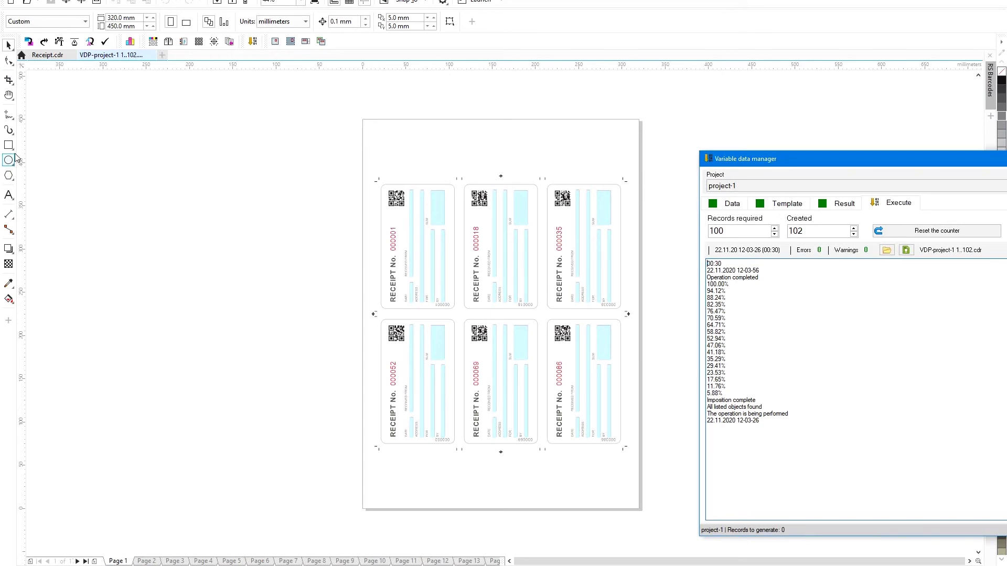
Step: Zoom in on the top-left receipts and review sheets 2, 3, 4, the last, and the first
click(9, 95)
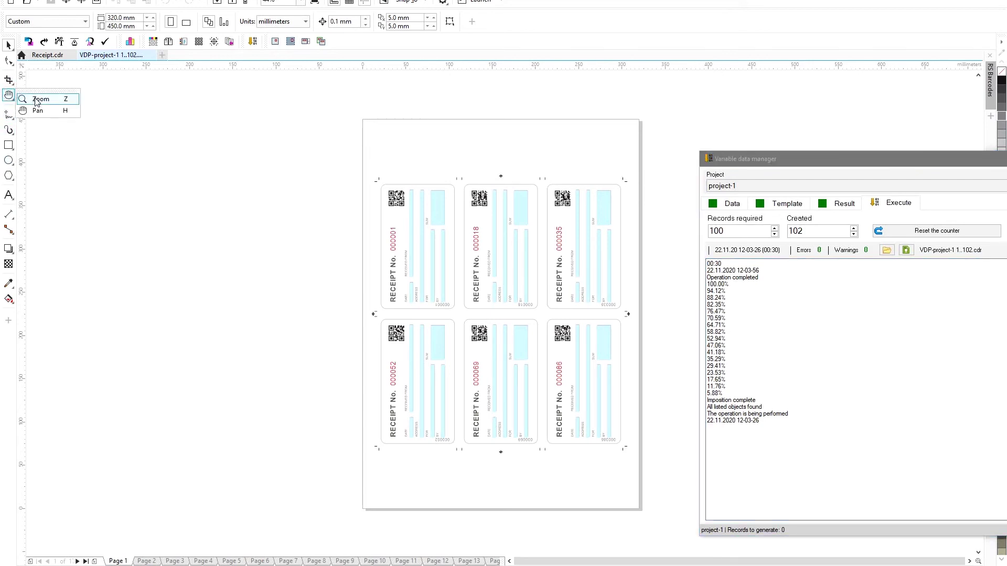
click(36, 101)
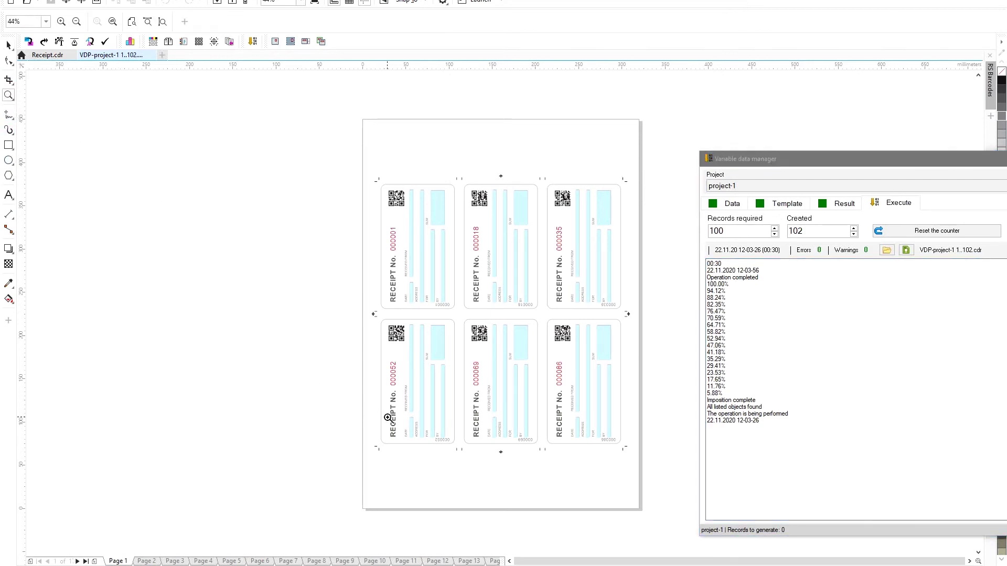
drag(373, 181, 473, 324)
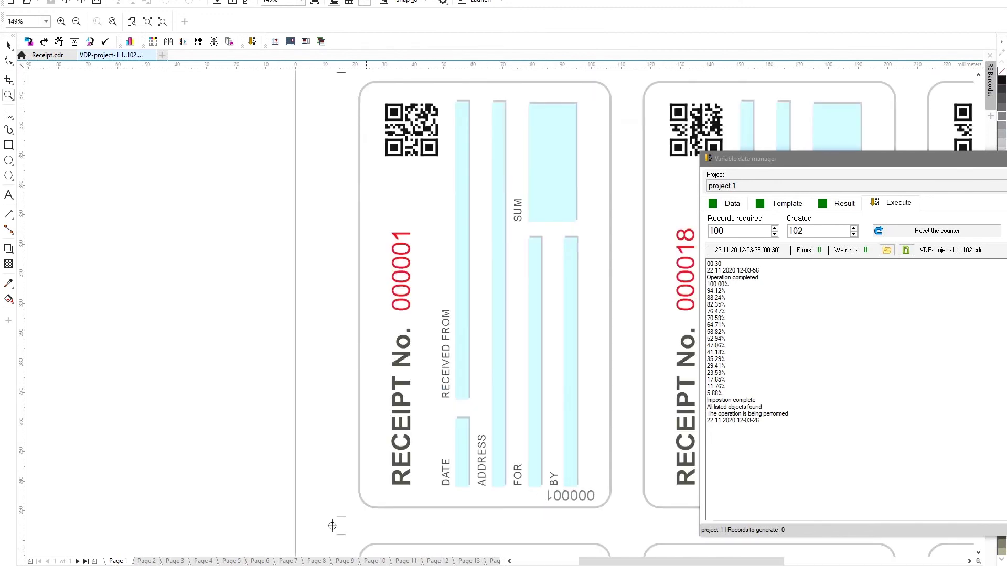
click(146, 561)
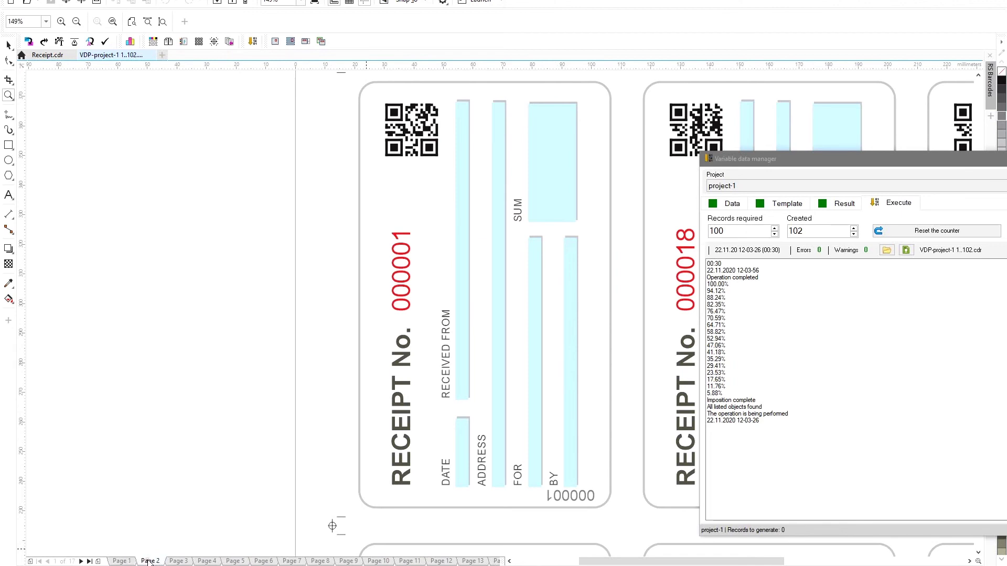
click(185, 562)
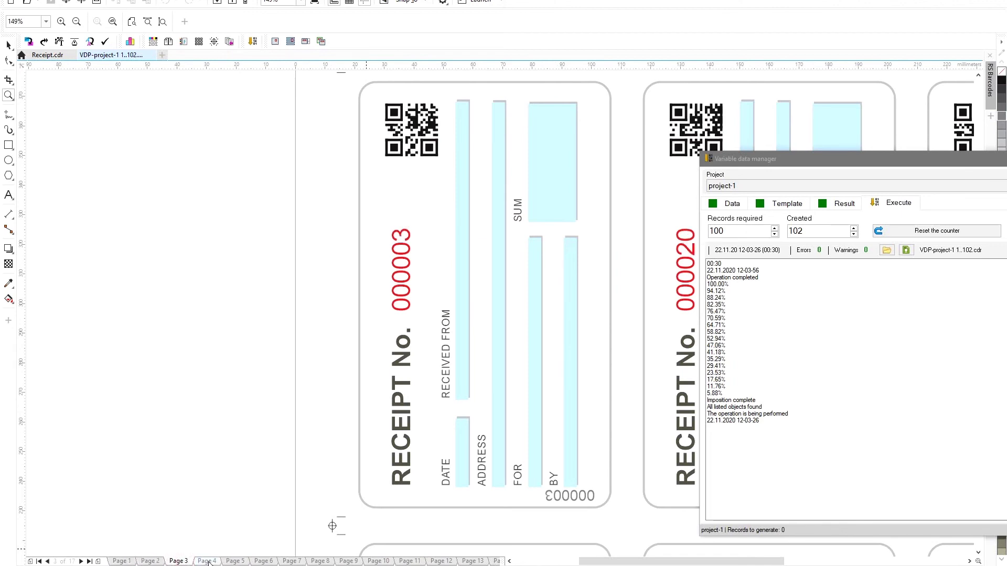
click(209, 561)
click(90, 562)
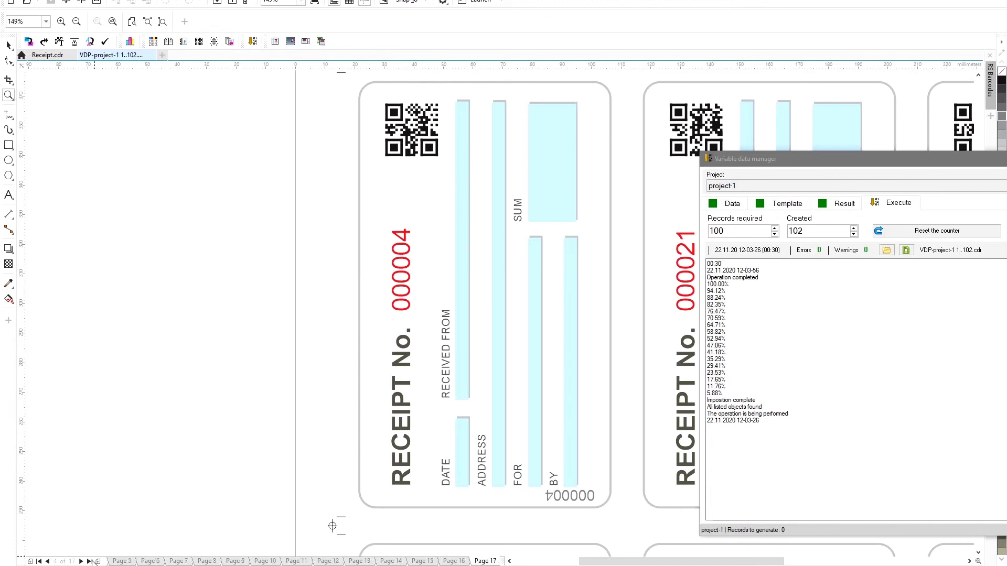
click(39, 562)
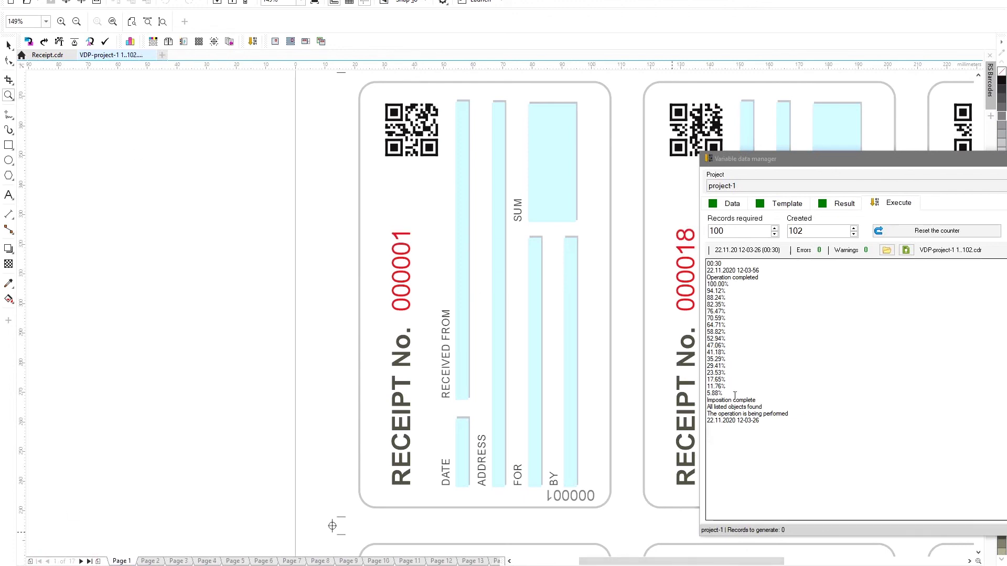
click(131, 21)
Step: Set the record placement direction to Sequential
click(725, 144)
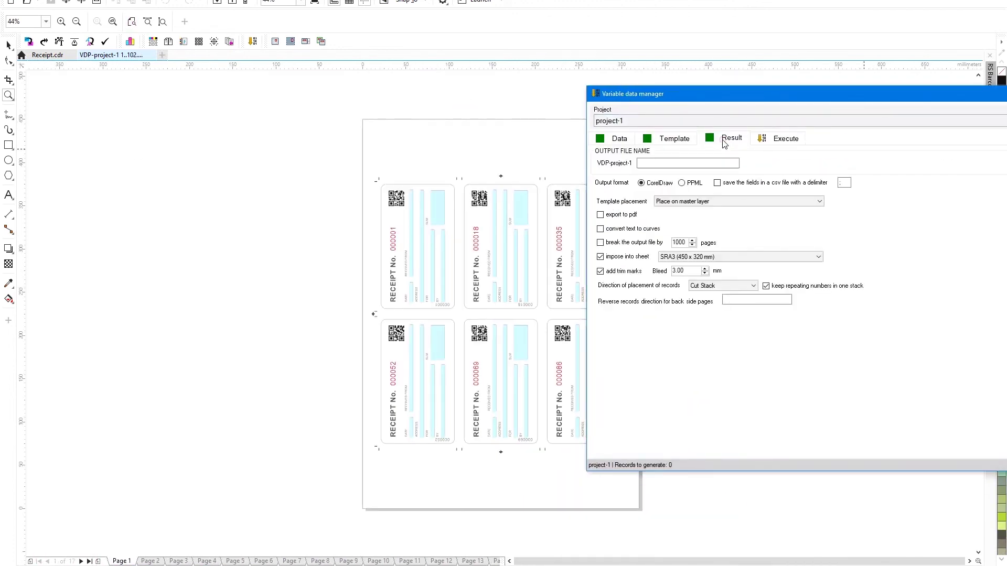
click(709, 287)
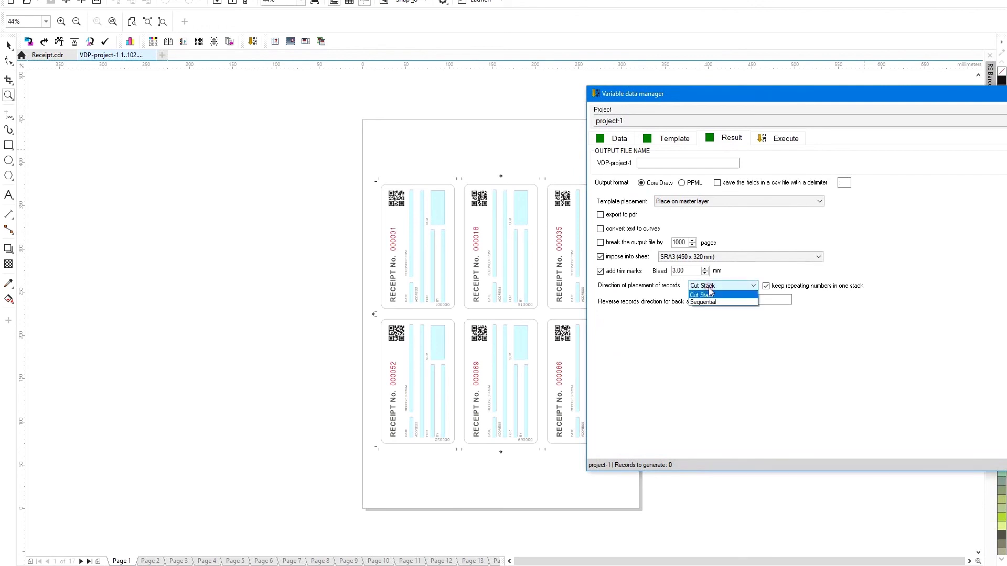
click(708, 303)
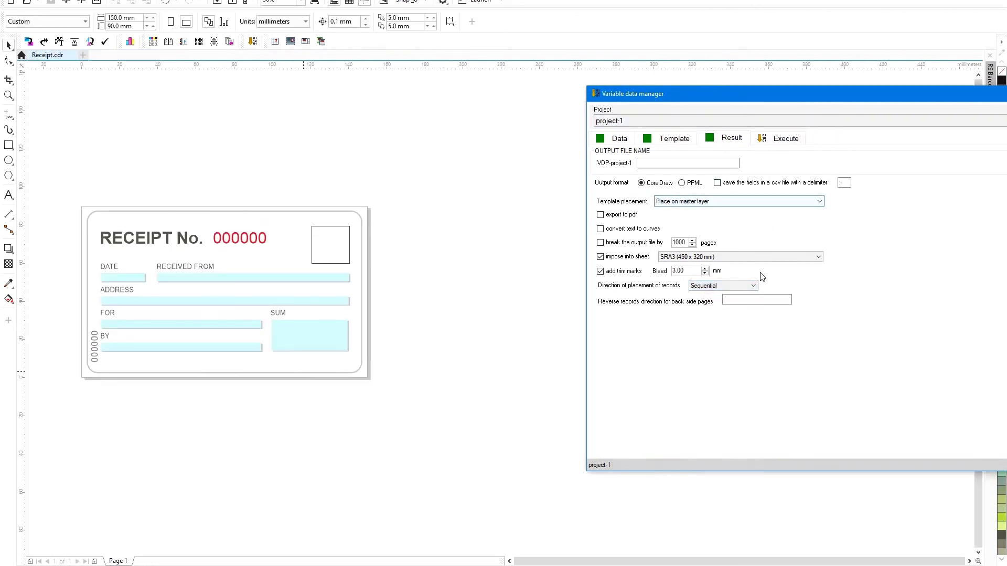
Step: Reset the record counter and regenerate the imposed receipts
click(767, 141)
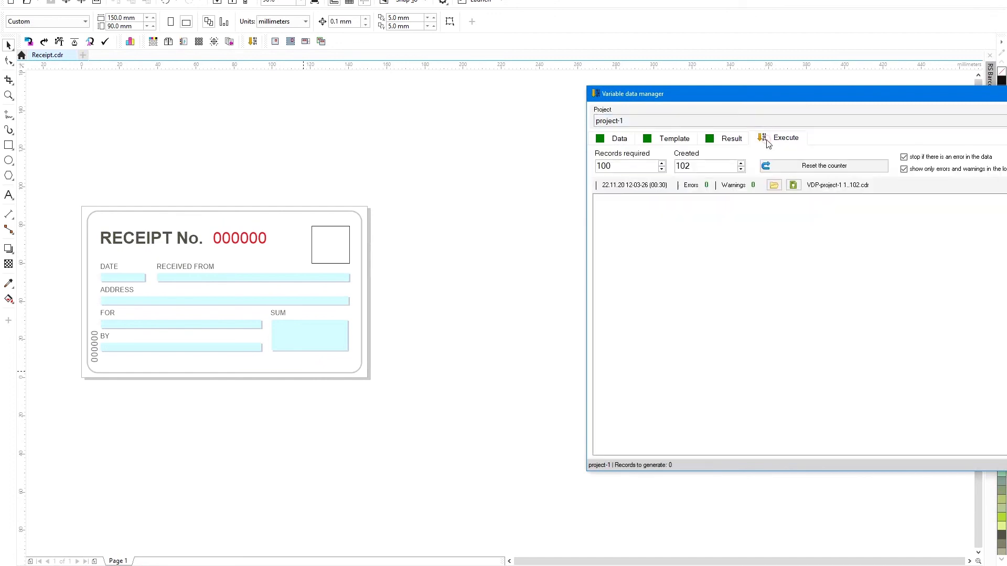
click(781, 165)
click(792, 167)
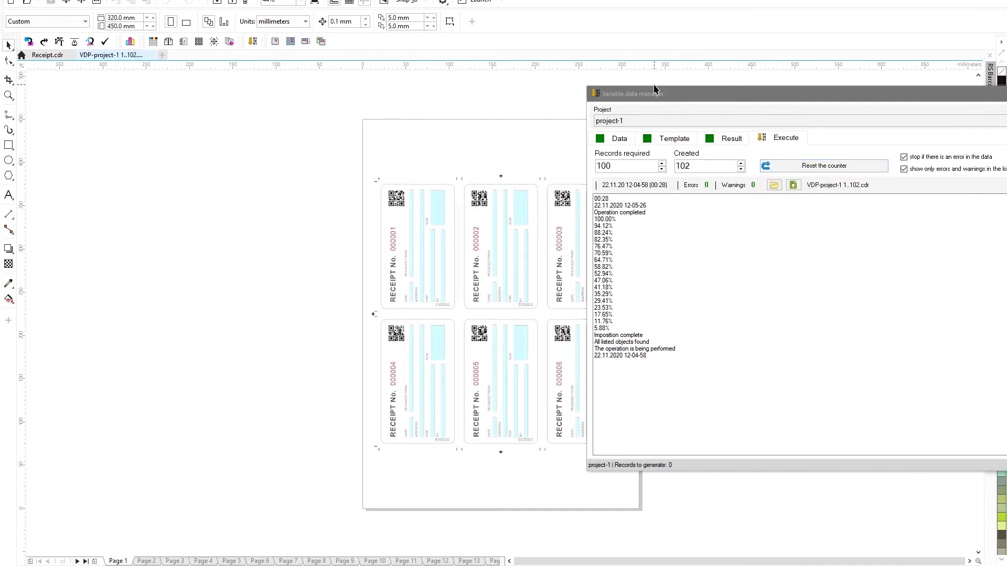
drag(654, 89, 839, 103)
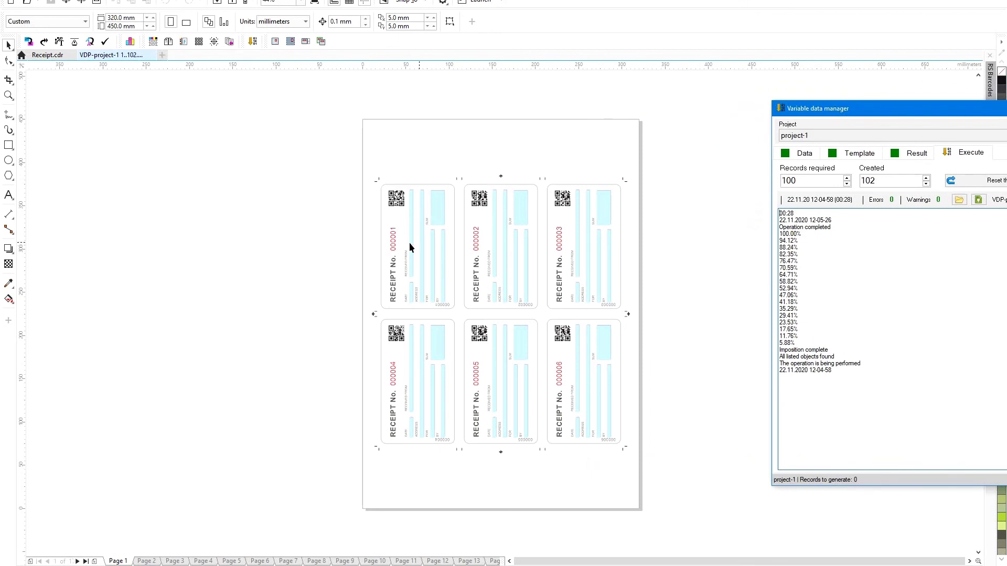